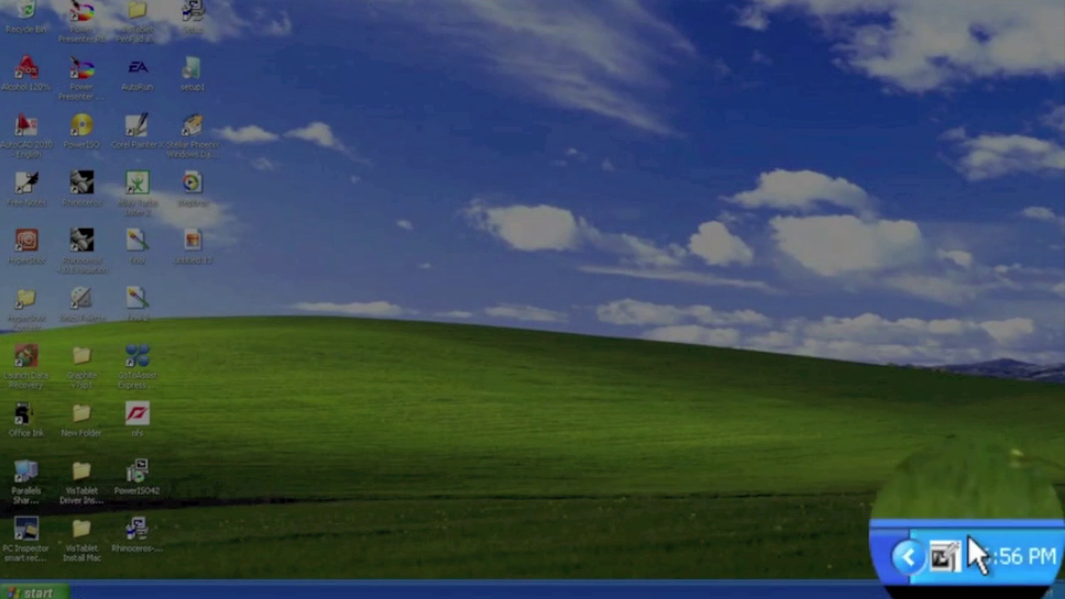
Open the Pen Pad tablet settings from the MacroKey Manager in Windows, view them, and close the window.
{"action": "mouse_move", "coordinate": [1023, 587]}
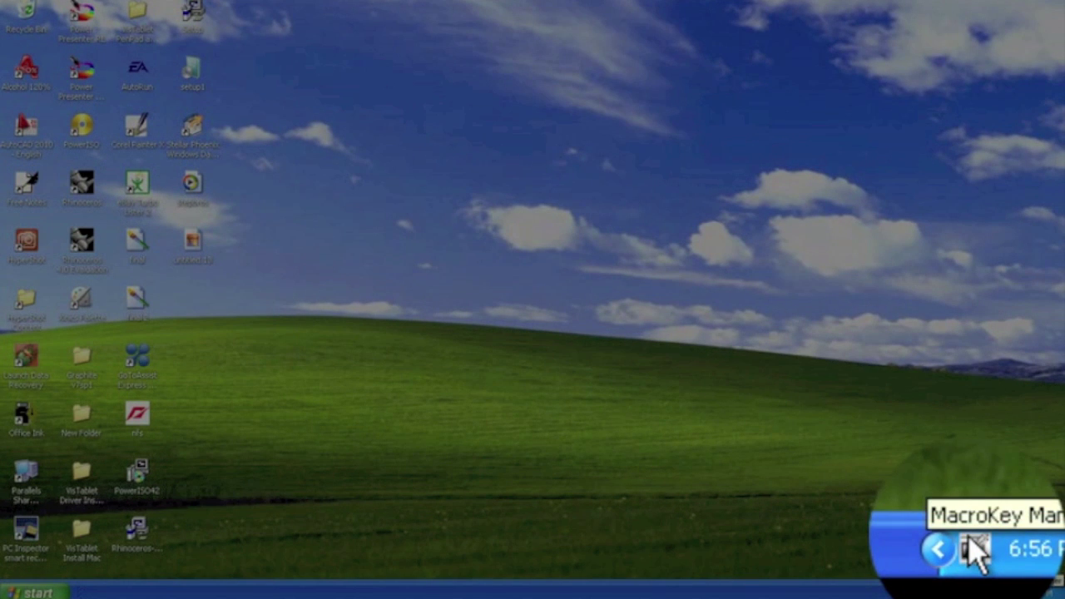
{"action": "right_click", "coordinate": [1008, 590]}
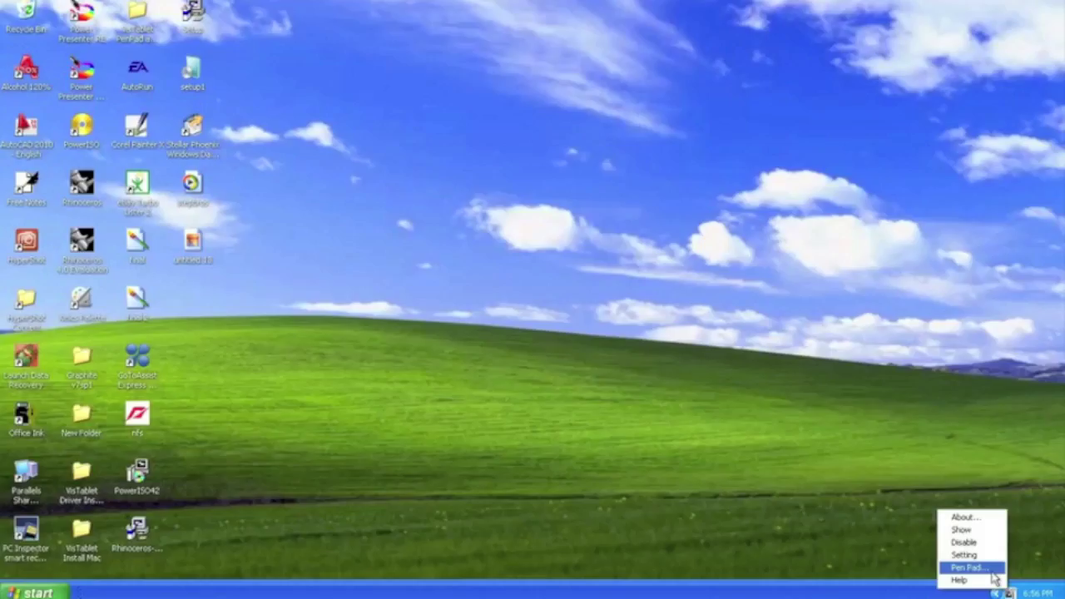
{"action": "left_click", "coordinate": [994, 568]}
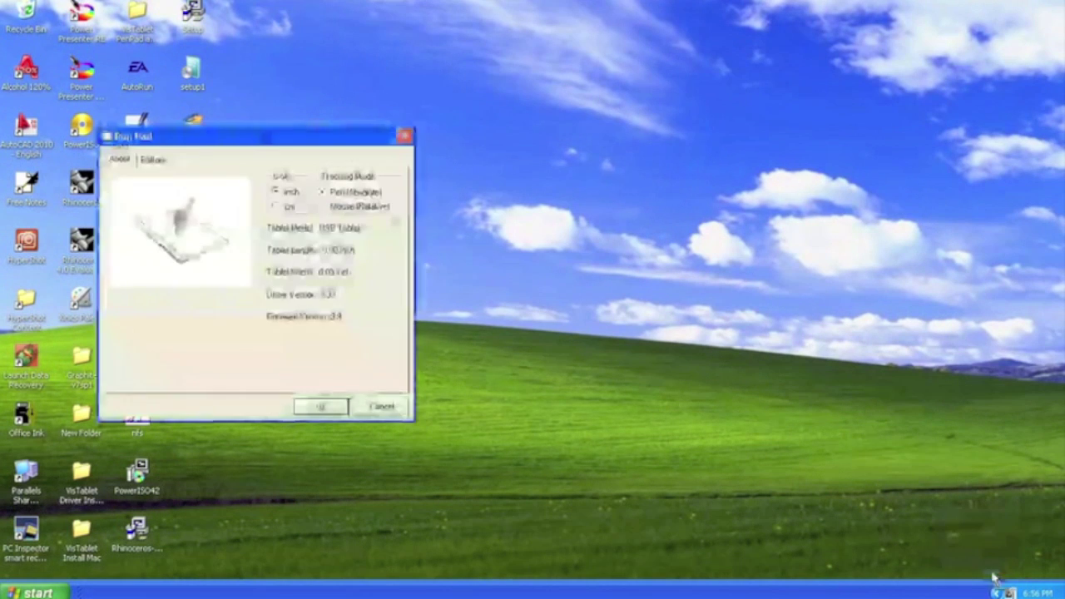
{"action": "left_click_drag", "start_coordinate": [406, 136], "coordinate": [668, 105]}
{"action": "left_click", "coordinate": [666, 107]}
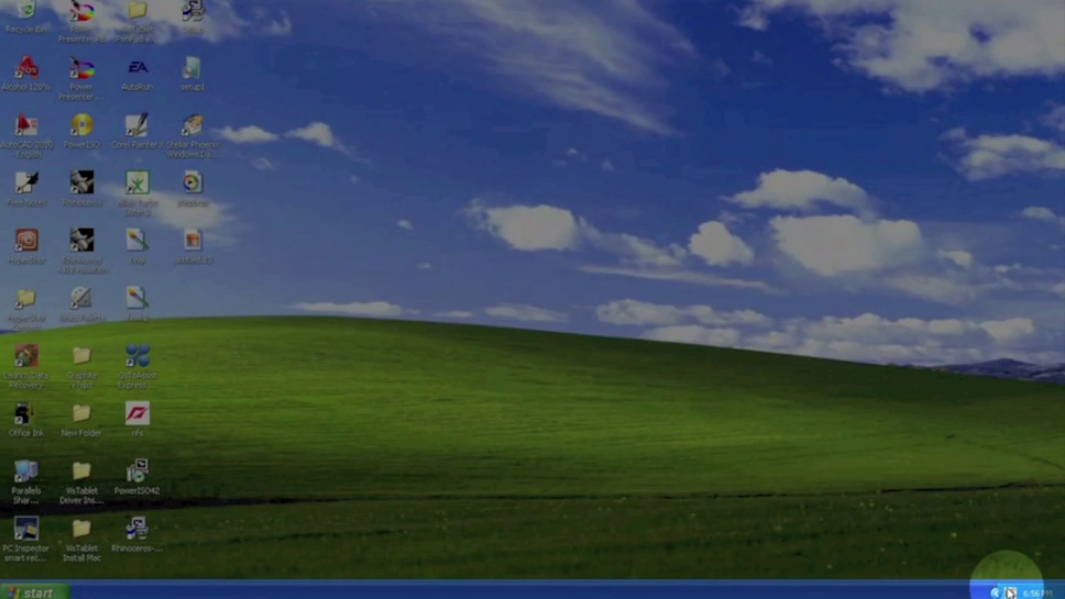
View the Macro Key Manager window and close it, then locate the MacroKey Manager folder among all installed programs.
{"action": "double_click", "coordinate": [1009, 592]}
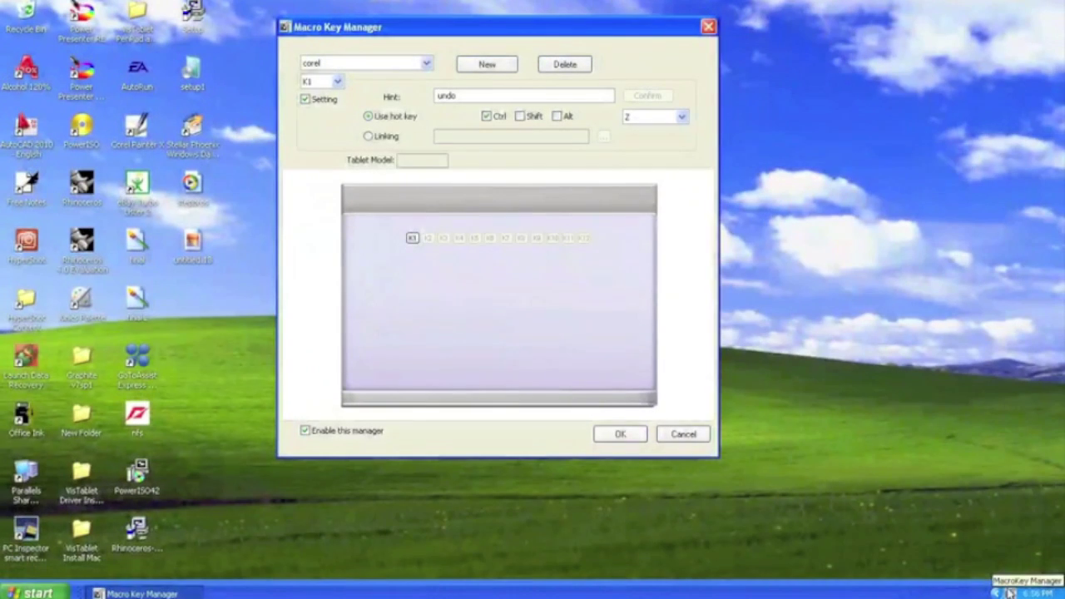
{"action": "left_click", "coordinate": [708, 27]}
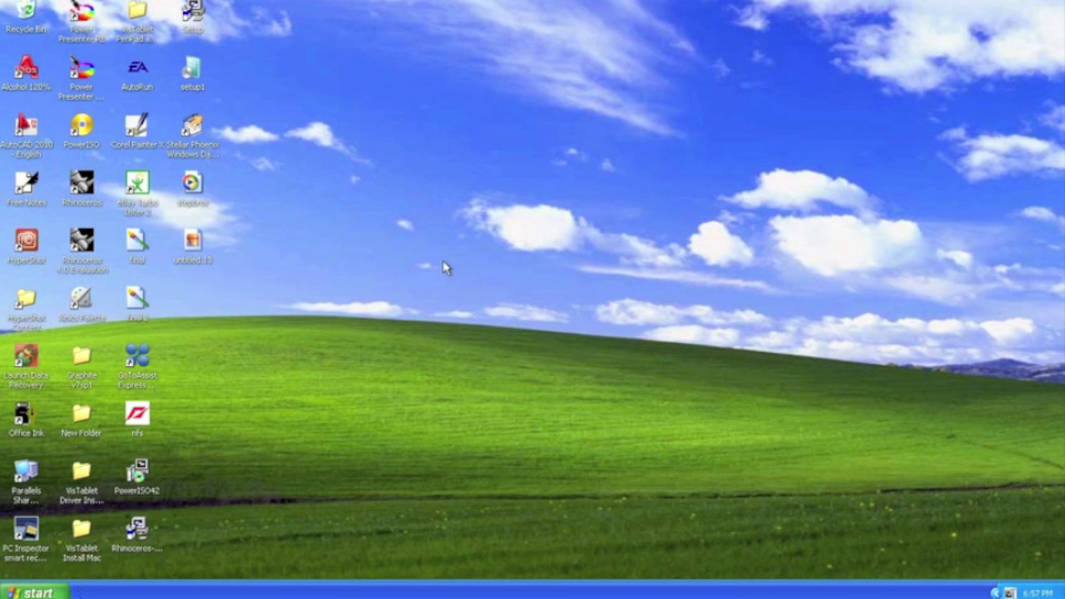
{"action": "left_click", "coordinate": [38, 590]}
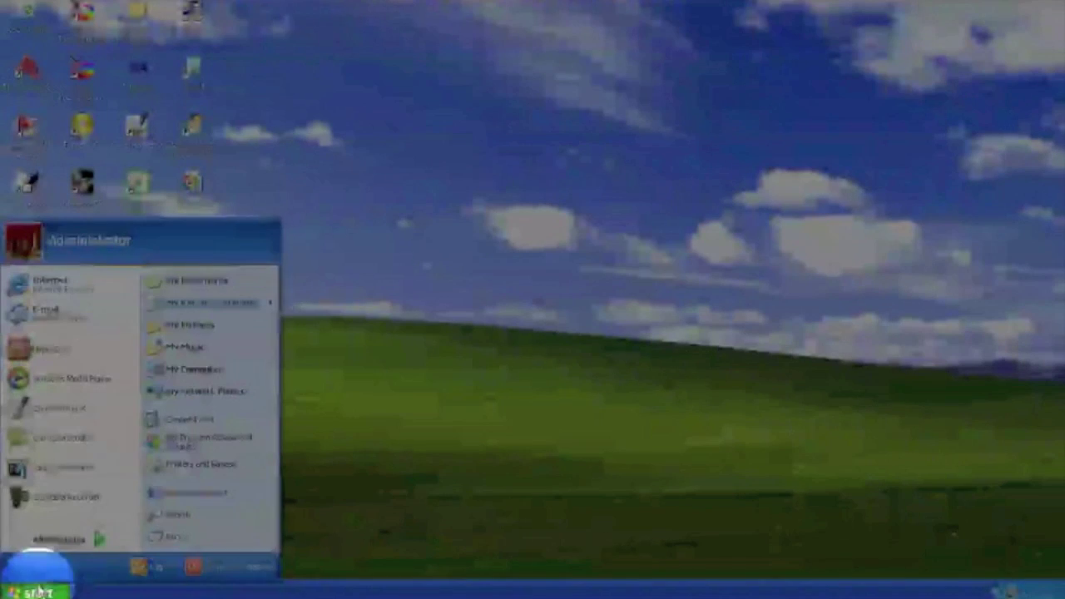
{"action": "left_click", "coordinate": [58, 539]}
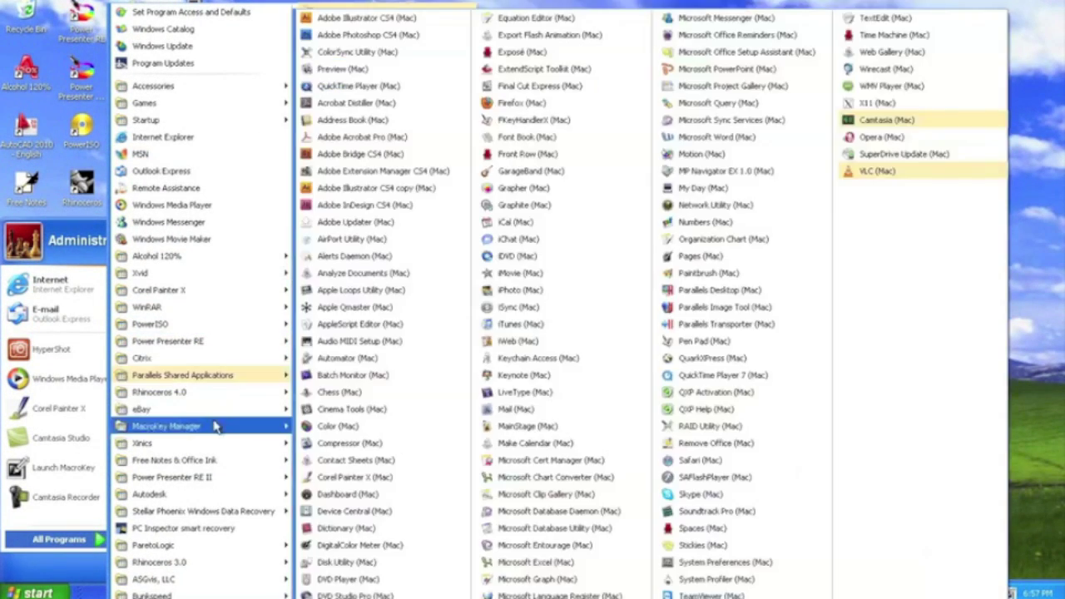
{"action": "mouse_move", "coordinate": [214, 426]}
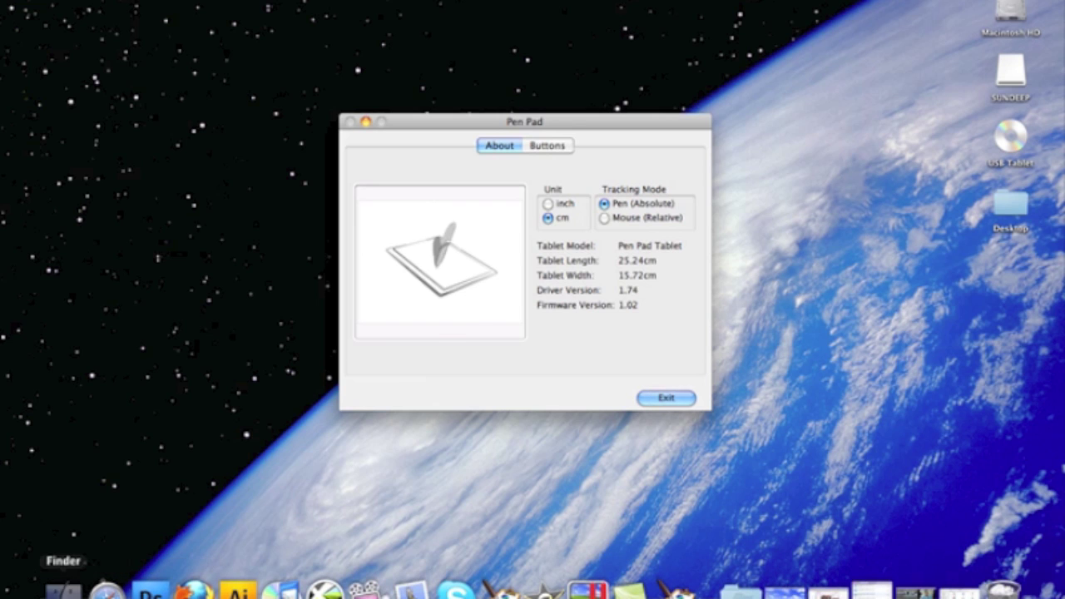
On the Mac, locate Pen Pad in the Applications folder and close the folder window.
{"action": "left_click", "coordinate": [85, 590]}
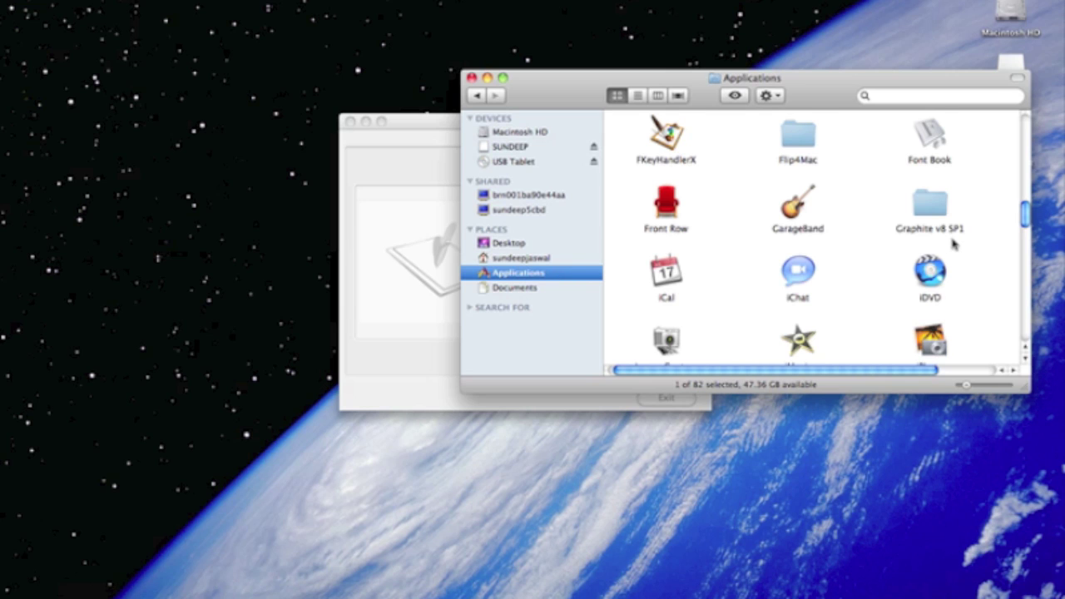
{"action": "scroll", "coordinate": [954, 243], "scroll_direction": "down", "scroll_amount": 10}
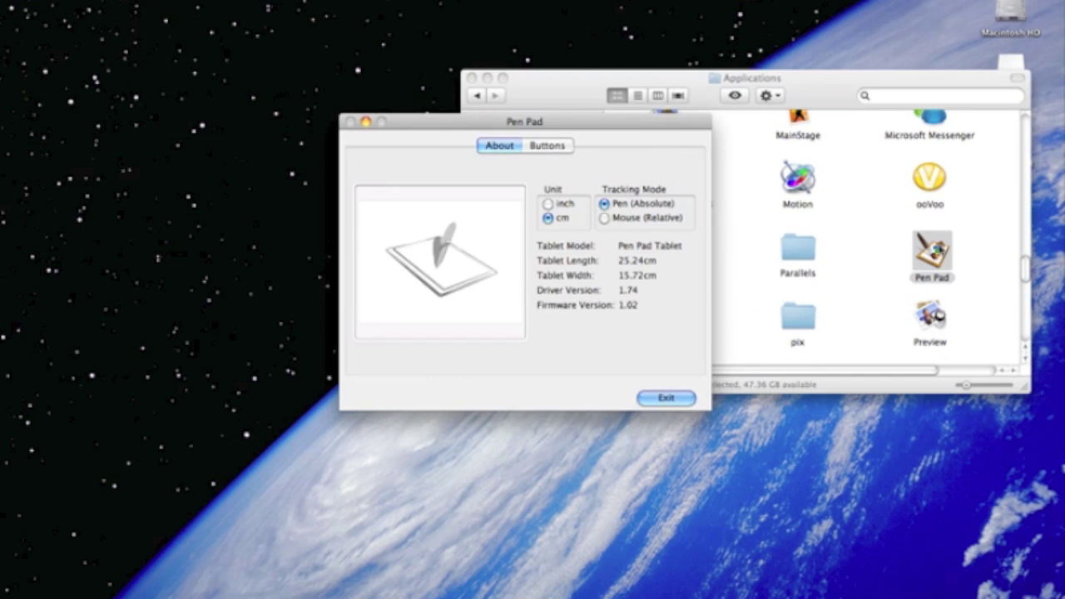
{"action": "left_click", "coordinate": [472, 77]}
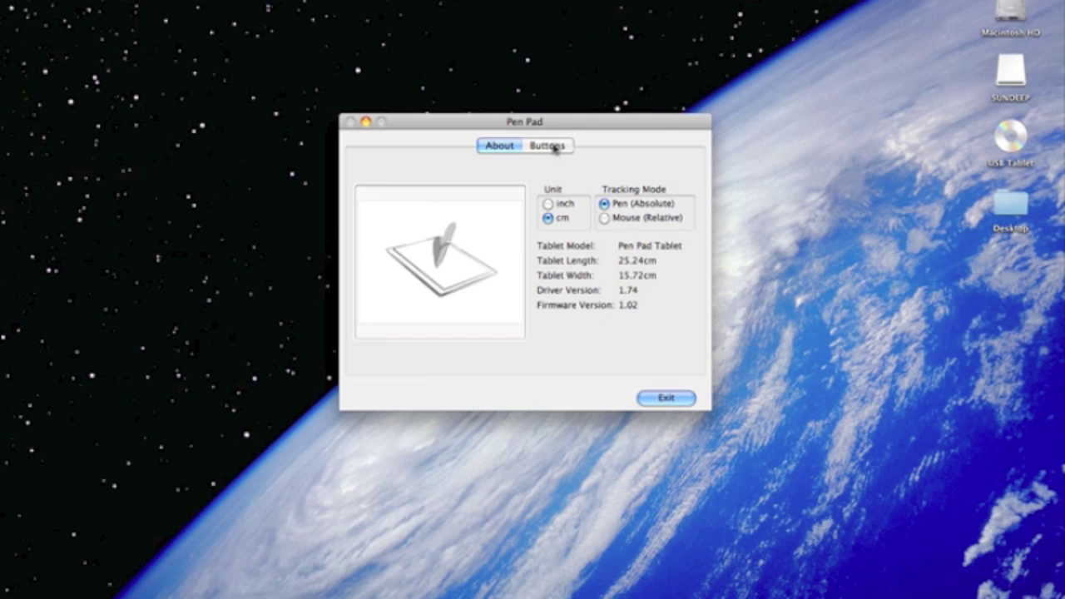
Show the Pen Pad button settings and view the actions available for Side Button 2.
{"action": "left_click", "coordinate": [554, 147]}
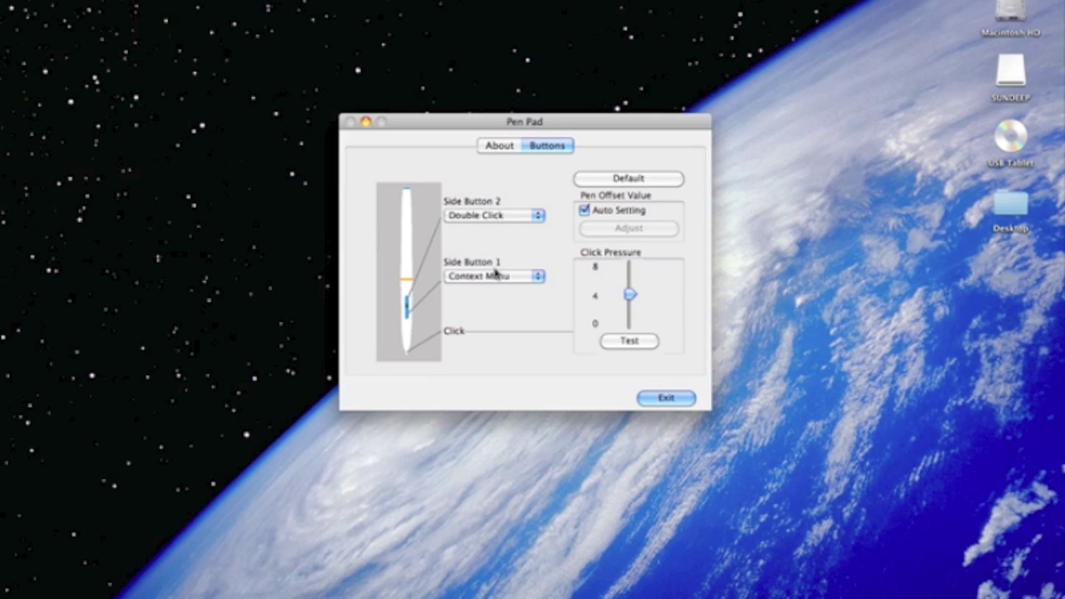
{"action": "left_click", "coordinate": [538, 217]}
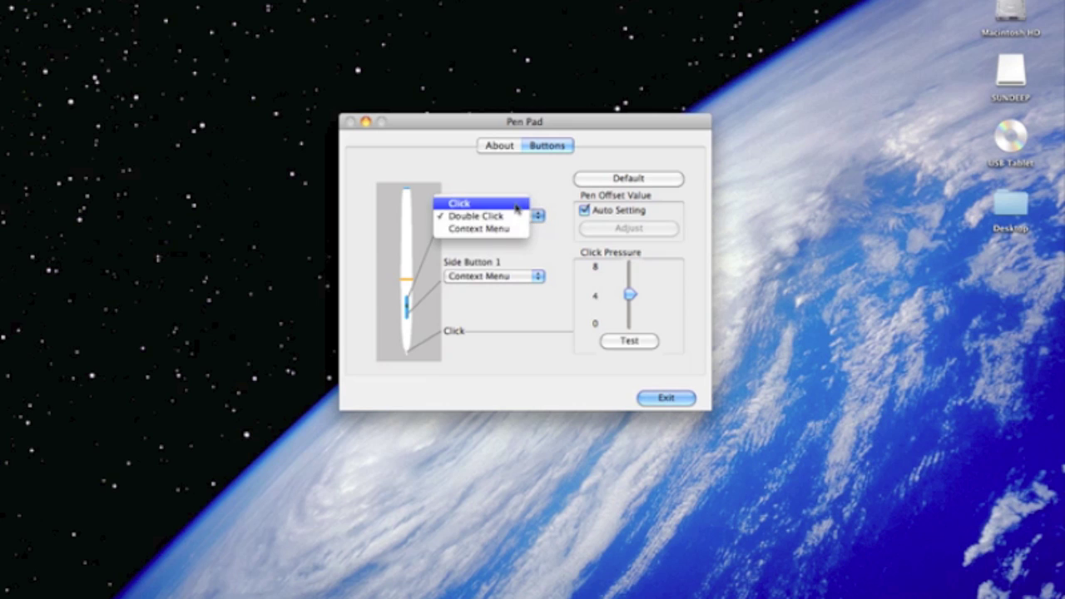
{"action": "left_click", "coordinate": [539, 215]}
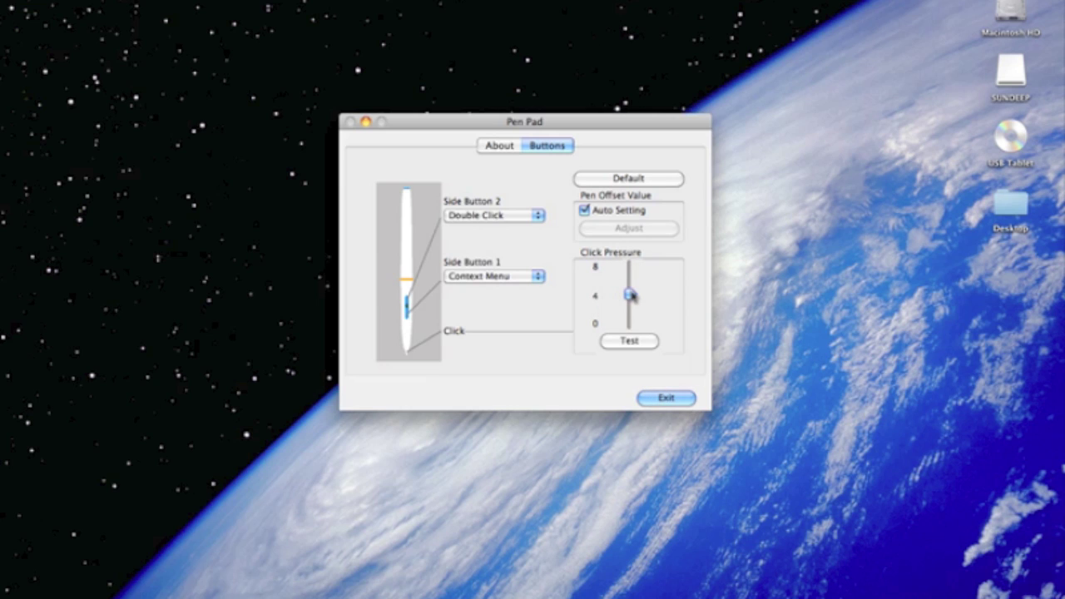
Run the click pressure test and scribble several strokes across the test area with the pen.
{"action": "left_click_drag", "start_coordinate": [630, 294], "coordinate": [628, 333]}
{"action": "left_click", "coordinate": [628, 341]}
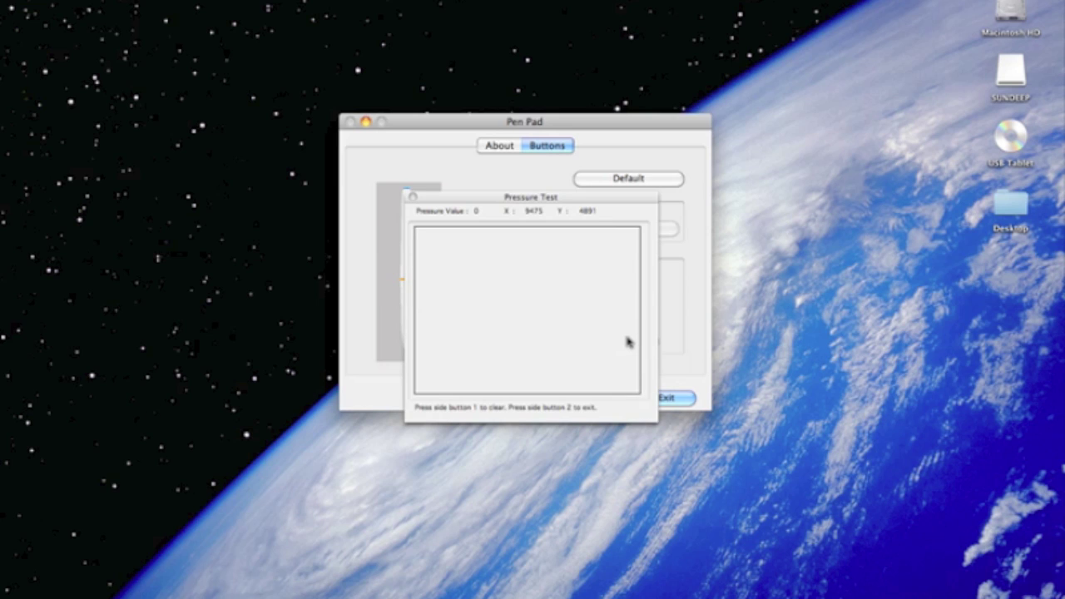
{"action": "mouse_move", "coordinate": [511, 309]}
{"action": "left_mouse_down"}
{"action": "mouse_move", "coordinate": [488, 277]}
{"action": "mouse_move", "coordinate": [548, 297]}
{"action": "mouse_move", "coordinate": [528, 345]}
{"action": "mouse_move", "coordinate": [481, 331]}
{"action": "mouse_move", "coordinate": [467, 274]}
{"action": "left_mouse_up"}
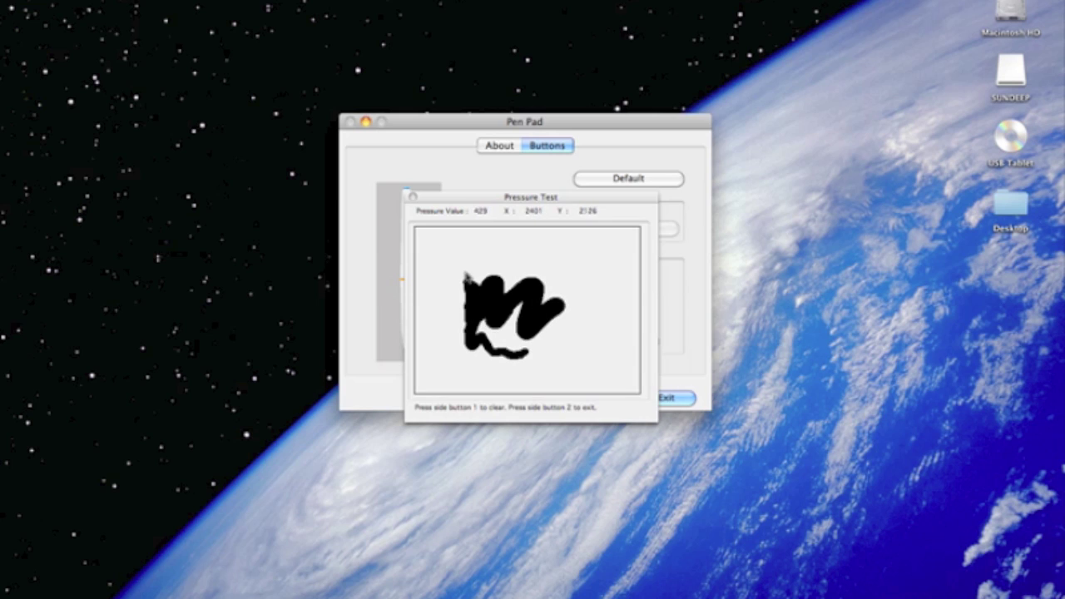
{"action": "mouse_move", "coordinate": [562, 264]}
{"action": "left_mouse_down"}
{"action": "mouse_move", "coordinate": [577, 268]}
{"action": "mouse_move", "coordinate": [615, 336]}
{"action": "left_mouse_up"}
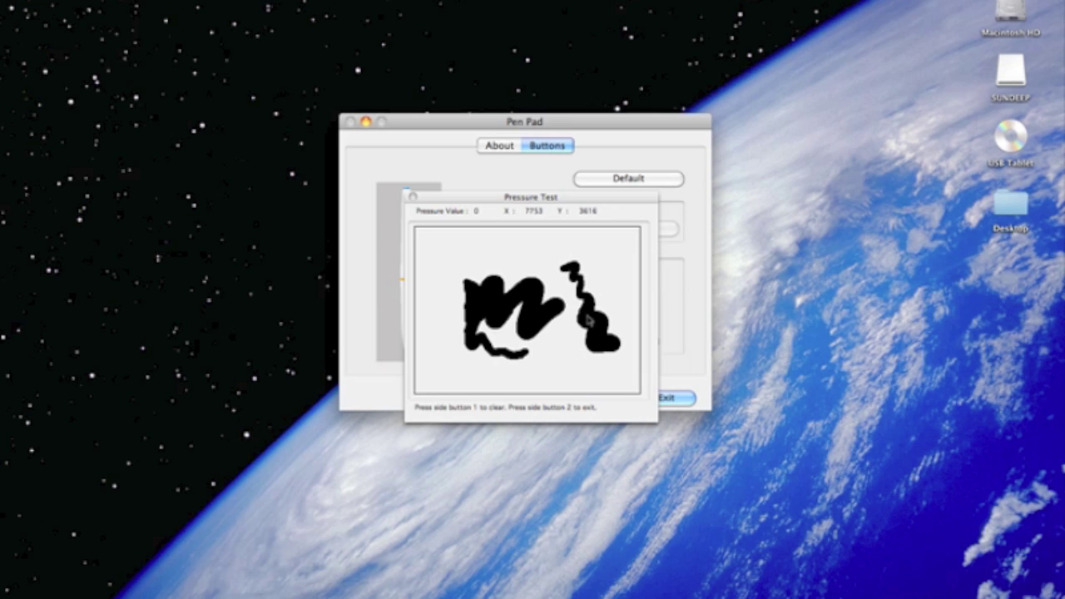
{"action": "left_click_drag", "start_coordinate": [458, 266], "coordinate": [601, 236]}
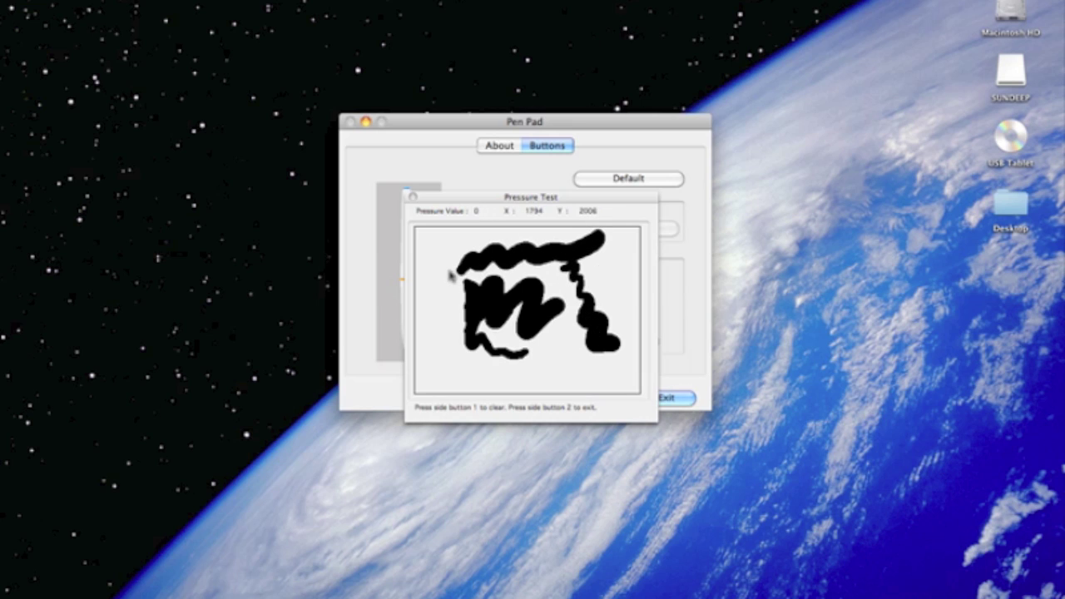
{"action": "mouse_move", "coordinate": [450, 278]}
{"action": "left_mouse_down"}
{"action": "mouse_move", "coordinate": [451, 332]}
{"action": "mouse_move", "coordinate": [484, 370]}
{"action": "mouse_move", "coordinate": [549, 360]}
{"action": "left_mouse_up"}
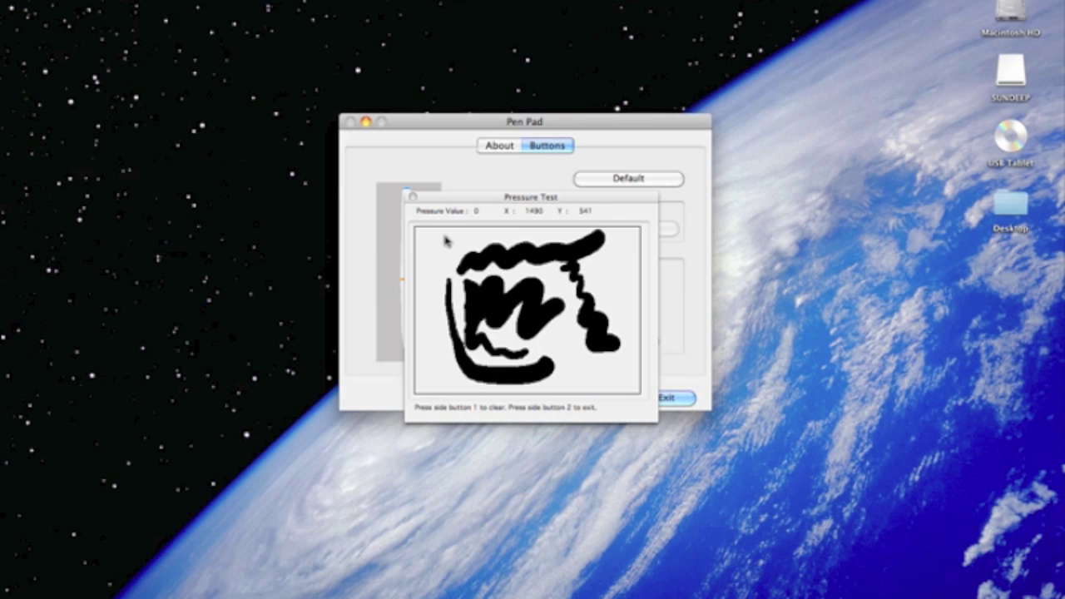
{"action": "double_click", "coordinate": [466, 282]}
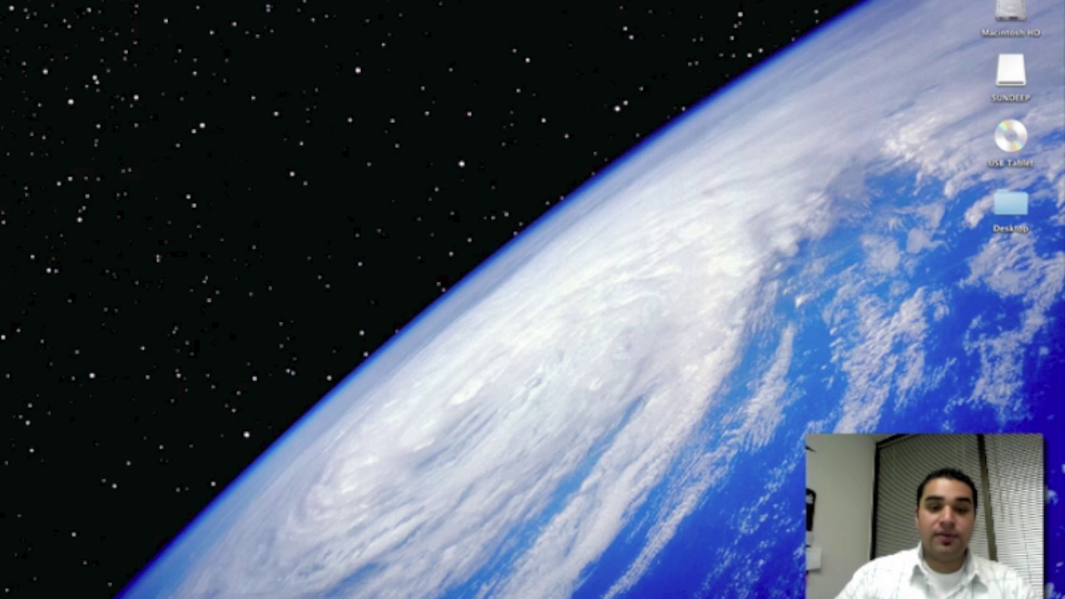
Launch FKeyHandlerX from the Mac's Applications folder.
{"action": "mouse_move", "coordinate": [173, 591]}
{"action": "left_click", "coordinate": [85, 592]}
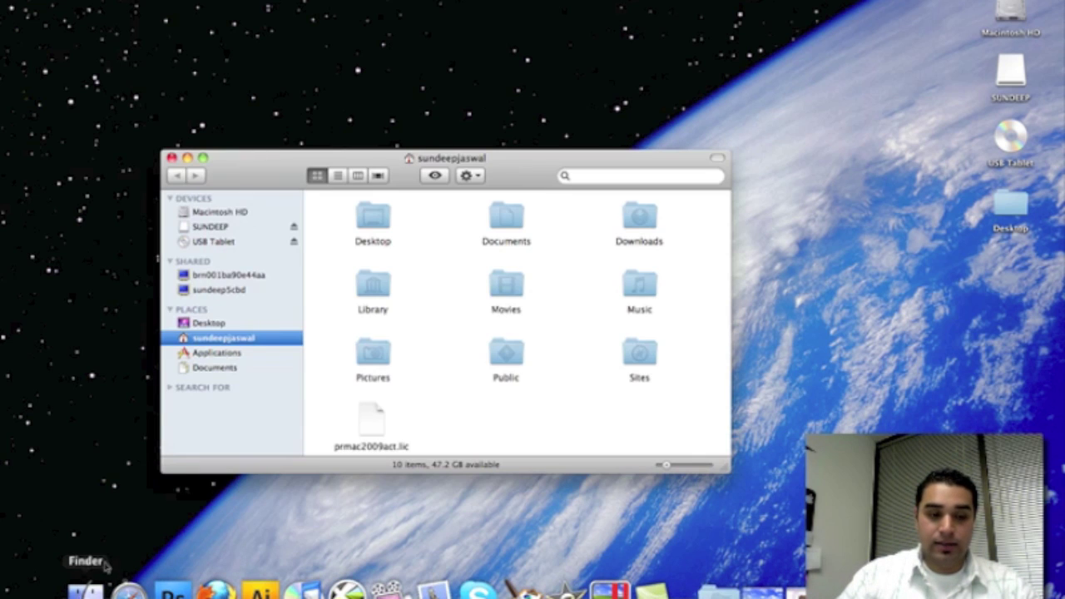
{"action": "left_click", "coordinate": [231, 352]}
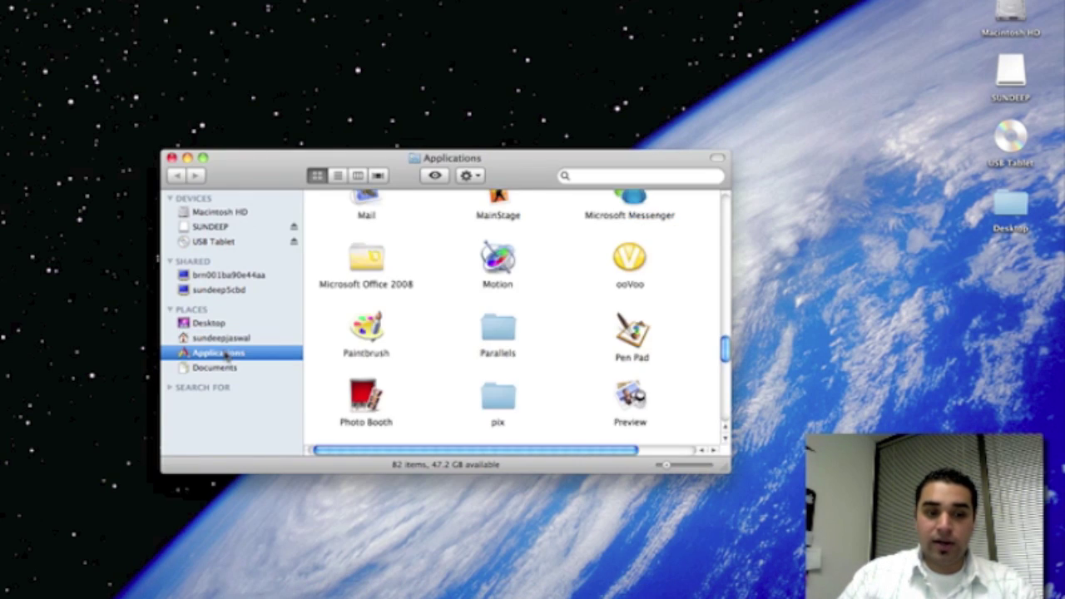
{"action": "left_click_drag", "start_coordinate": [723, 331], "coordinate": [721, 286]}
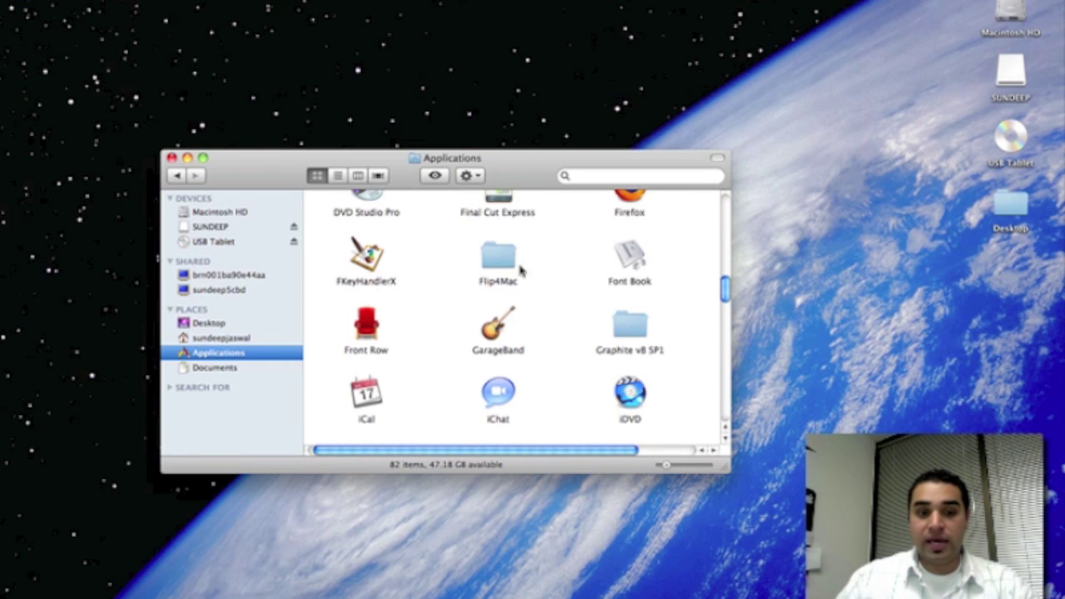
{"action": "double_click", "coordinate": [367, 259]}
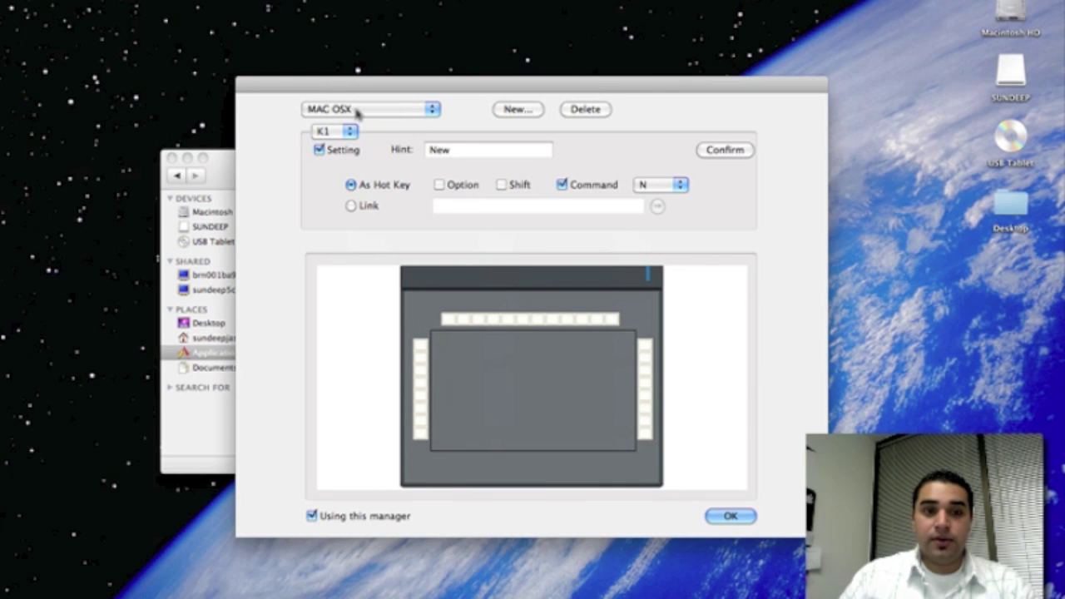
Check which application profiles are available for the macro keys, keeping MAC OSX selected.
{"action": "left_click", "coordinate": [433, 109]}
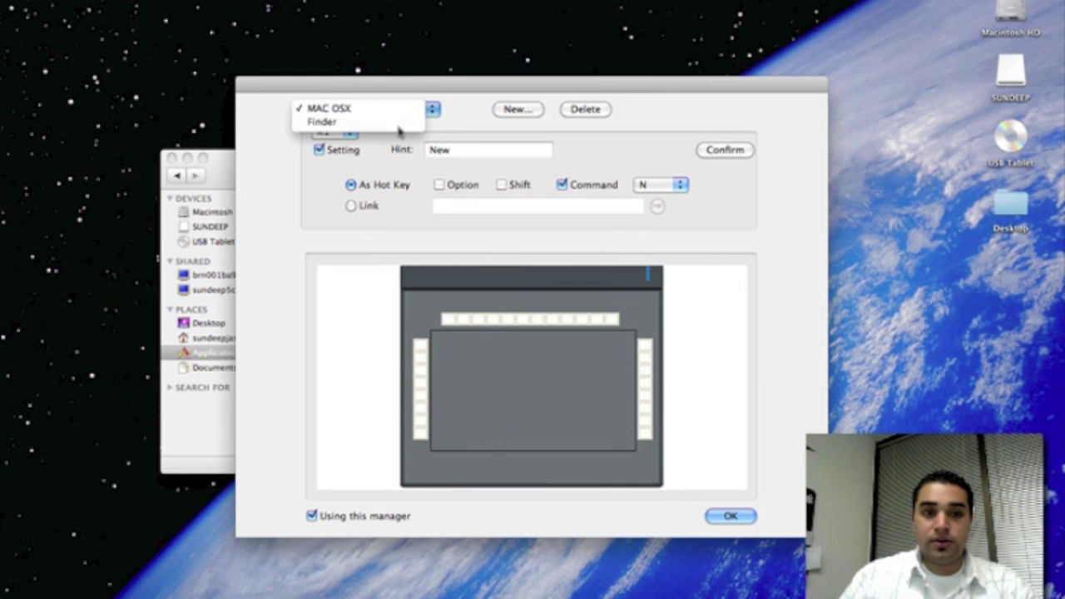
{"action": "left_click", "coordinate": [405, 124]}
{"action": "left_click", "coordinate": [424, 109]}
{"action": "left_click", "coordinate": [425, 96]}
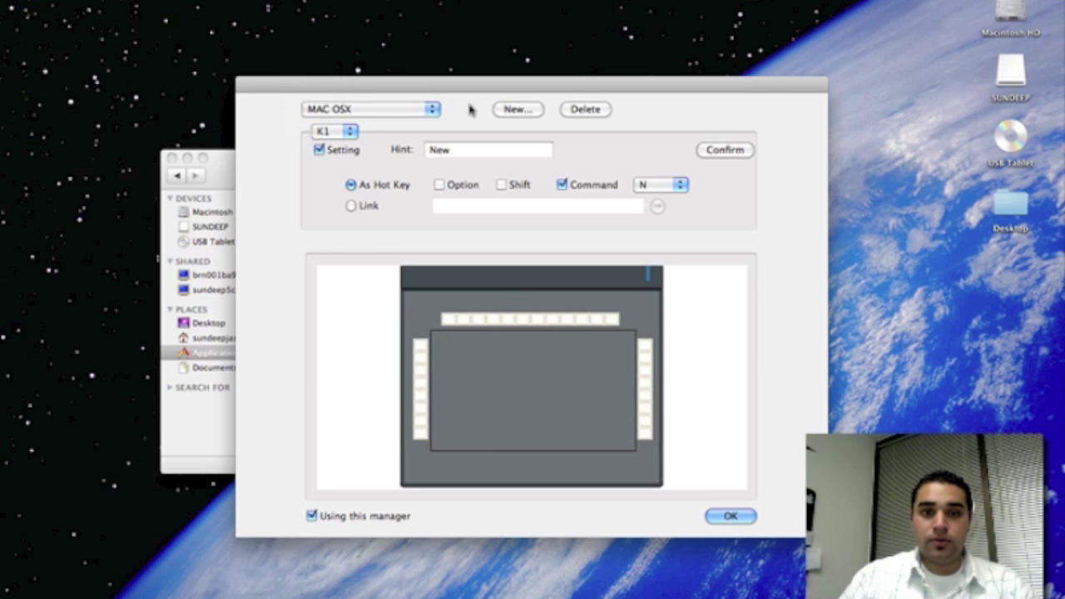
Start a new macro key profile and name it Photoshop.
{"action": "left_click", "coordinate": [526, 108]}
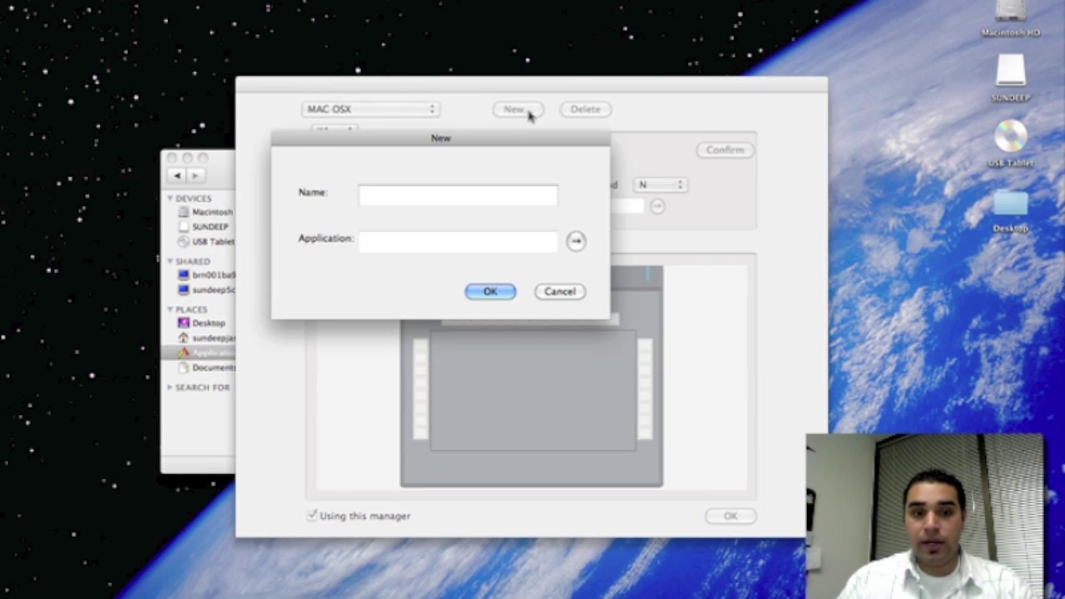
{"action": "left_click", "coordinate": [442, 194]}
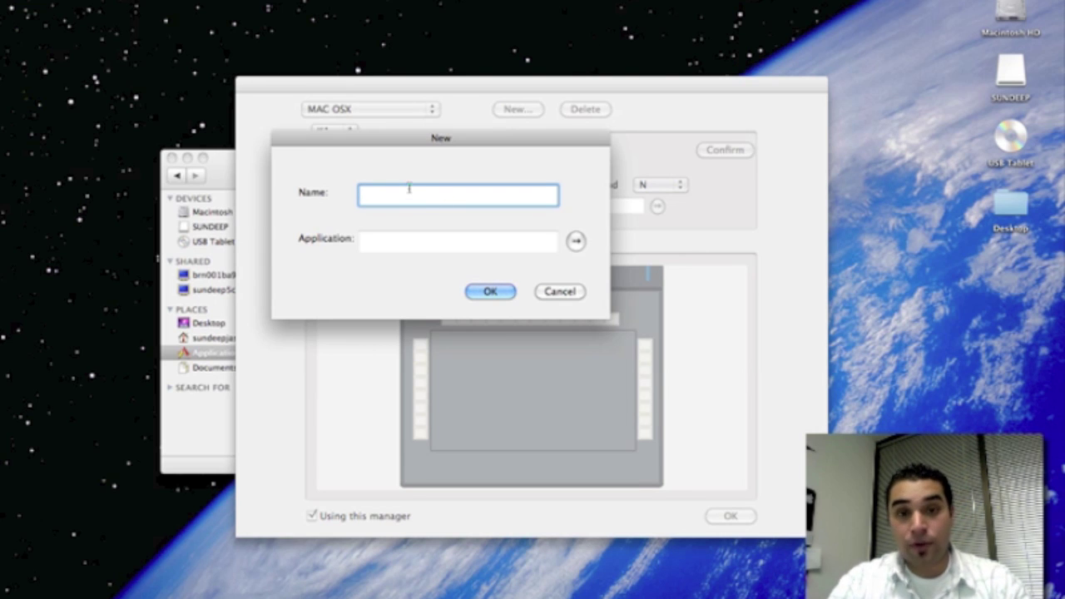
{"action": "type", "text": "Photoshop"}
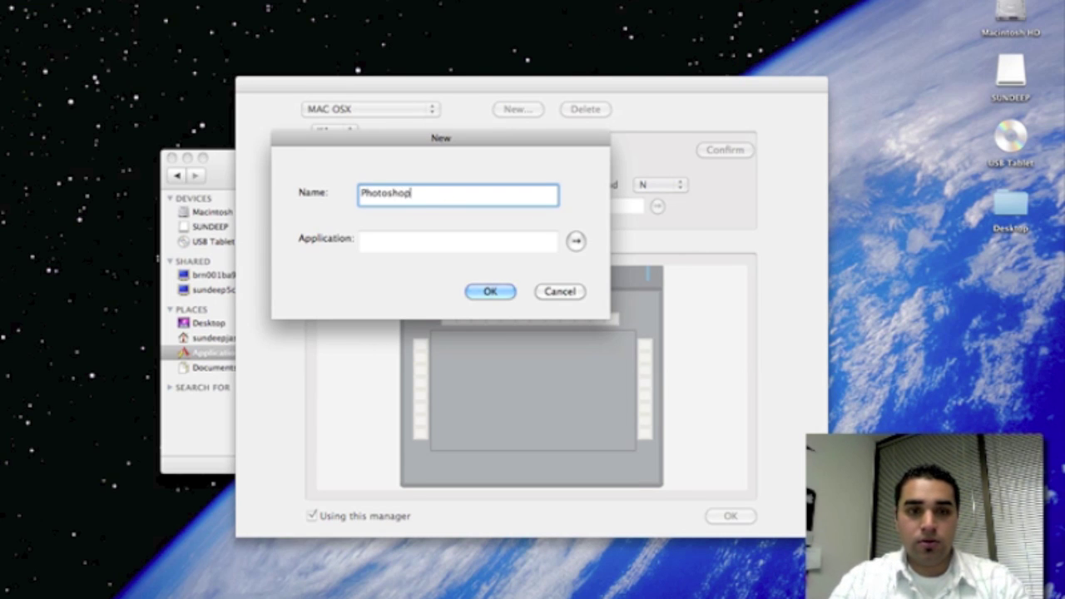
{"action": "key", "text": "super+a"}
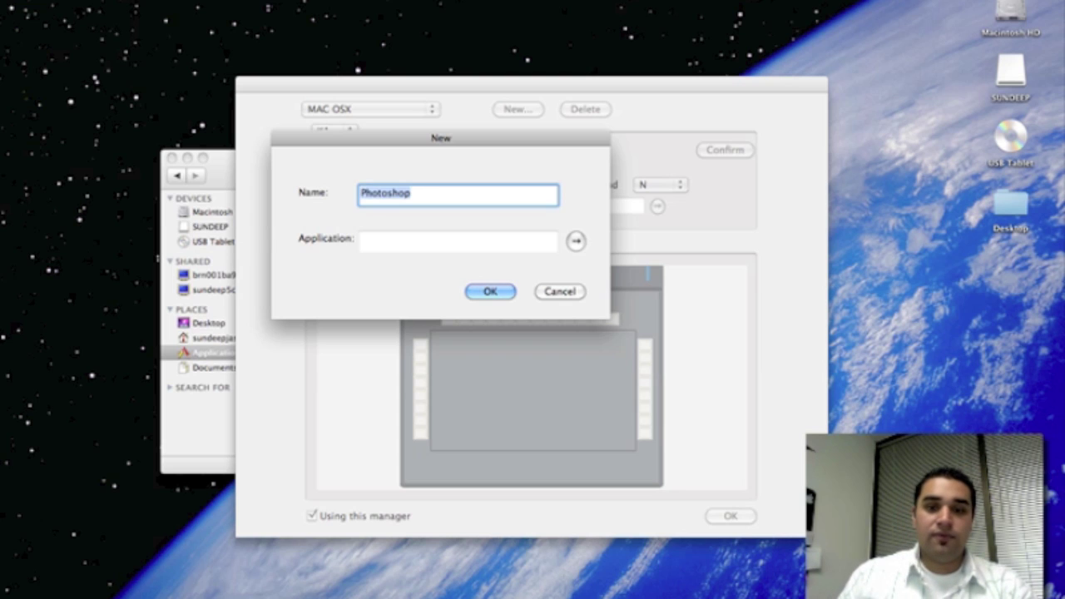
Link the new Photoshop profile to the Adobe Photoshop CS4 application from the Applications folder and create the profile.
{"action": "left_click", "coordinate": [575, 240]}
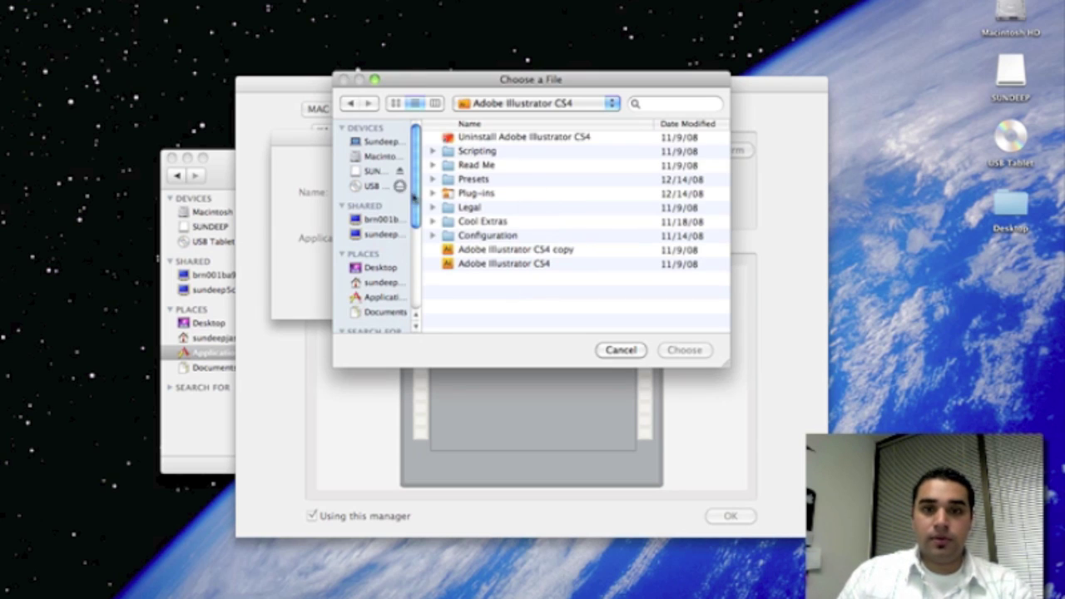
{"action": "left_click", "coordinate": [383, 300]}
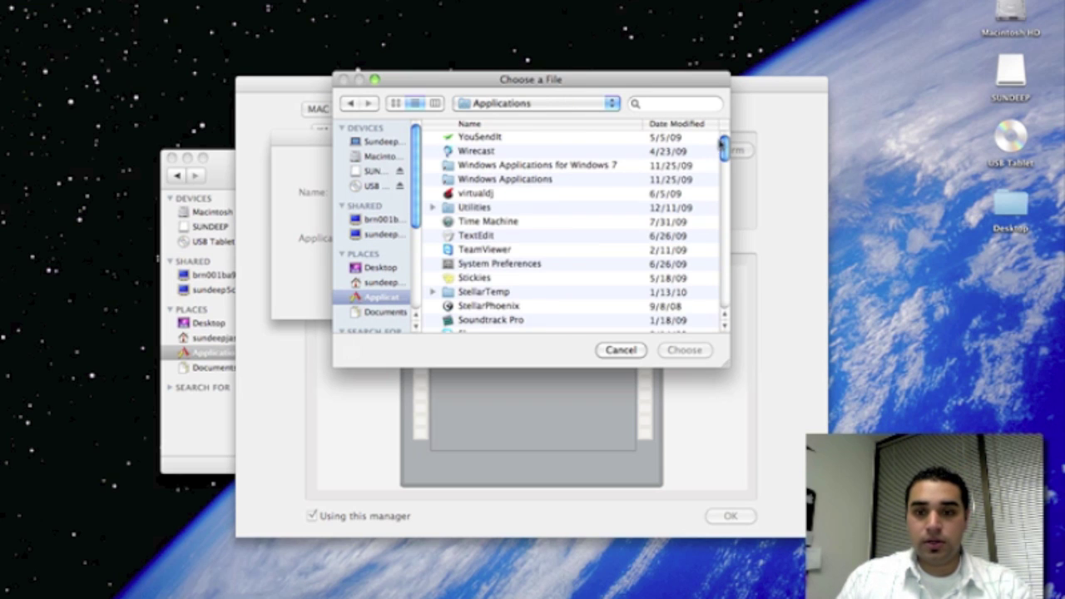
{"action": "left_click_drag", "start_coordinate": [723, 147], "coordinate": [713, 285]}
{"action": "scroll", "coordinate": [713, 285], "scroll_direction": "down", "scroll_amount": 3}
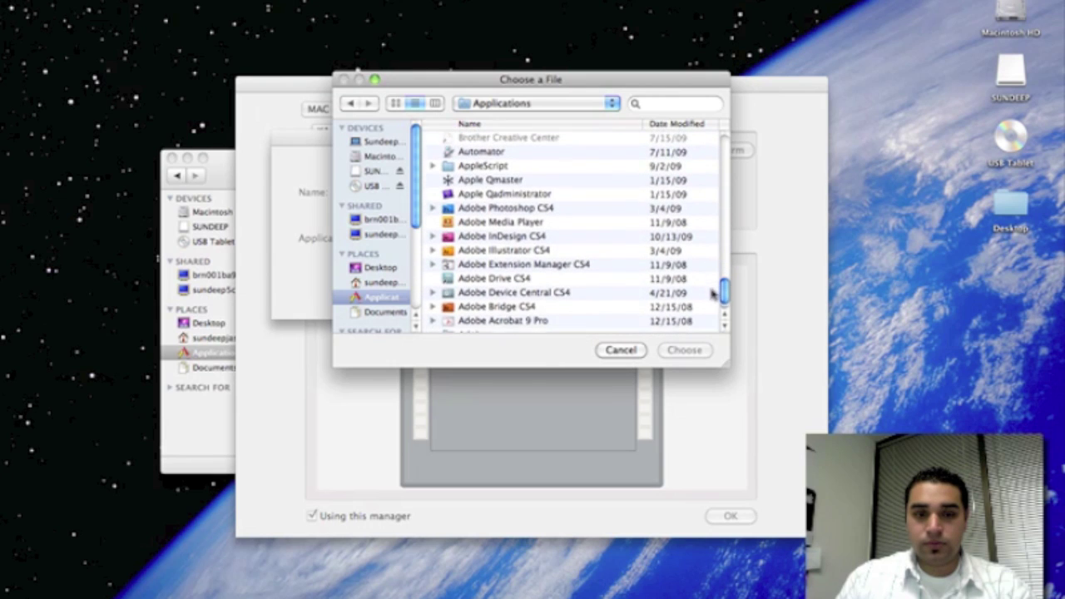
{"action": "left_click", "coordinate": [537, 194]}
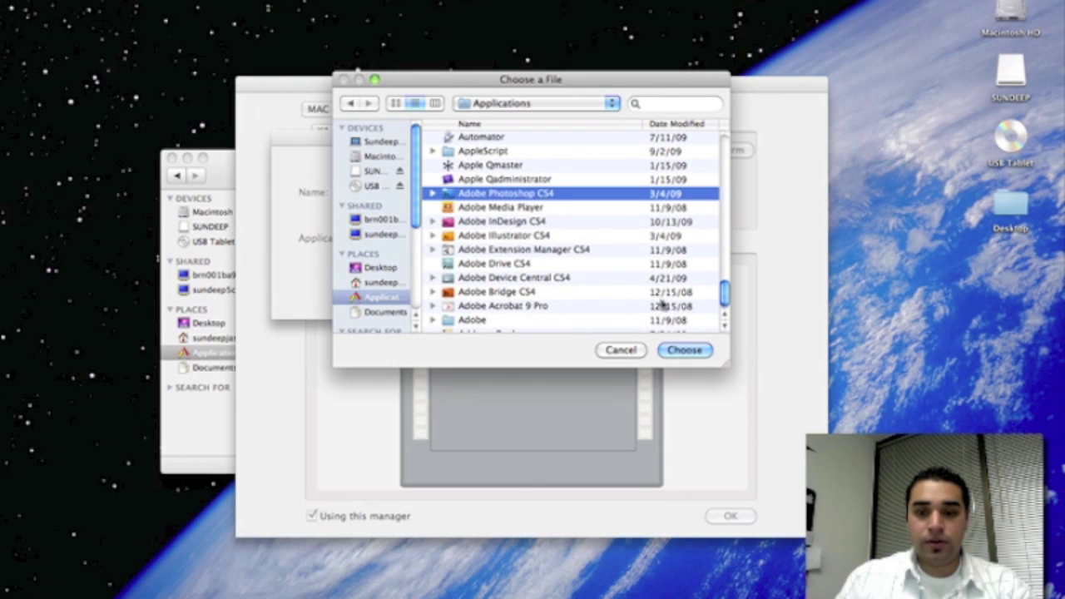
{"action": "left_click", "coordinate": [684, 350]}
{"action": "left_click", "coordinate": [500, 291]}
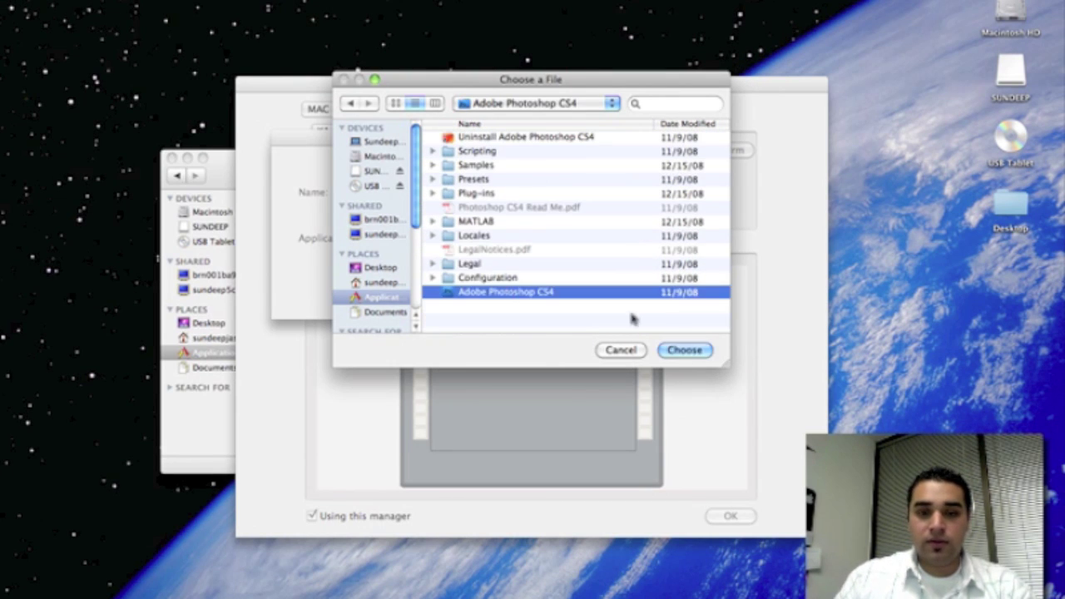
{"action": "left_click", "coordinate": [693, 350]}
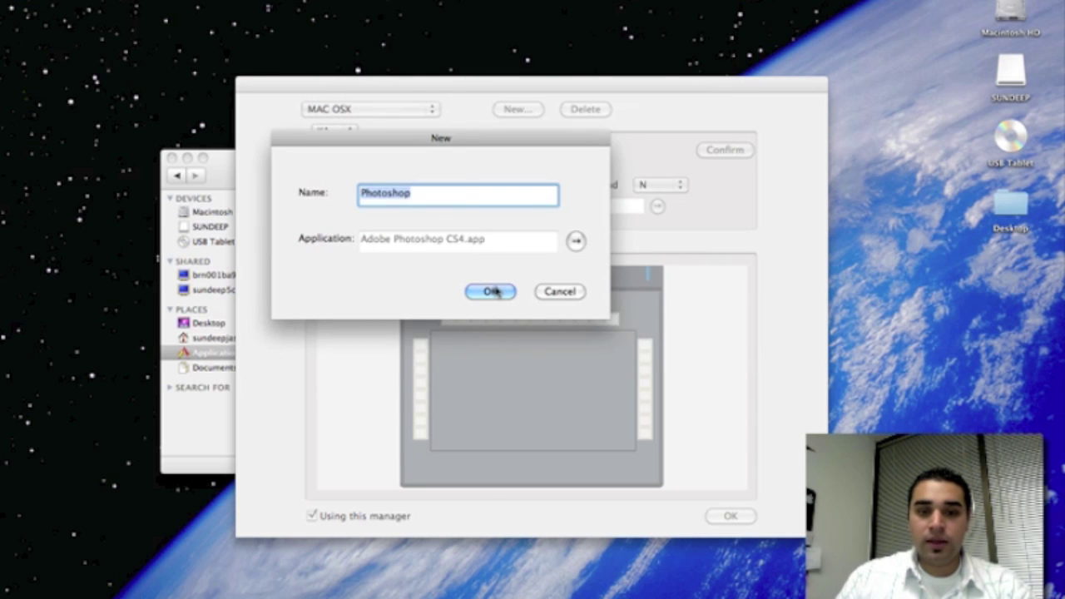
{"action": "left_click", "coordinate": [496, 292]}
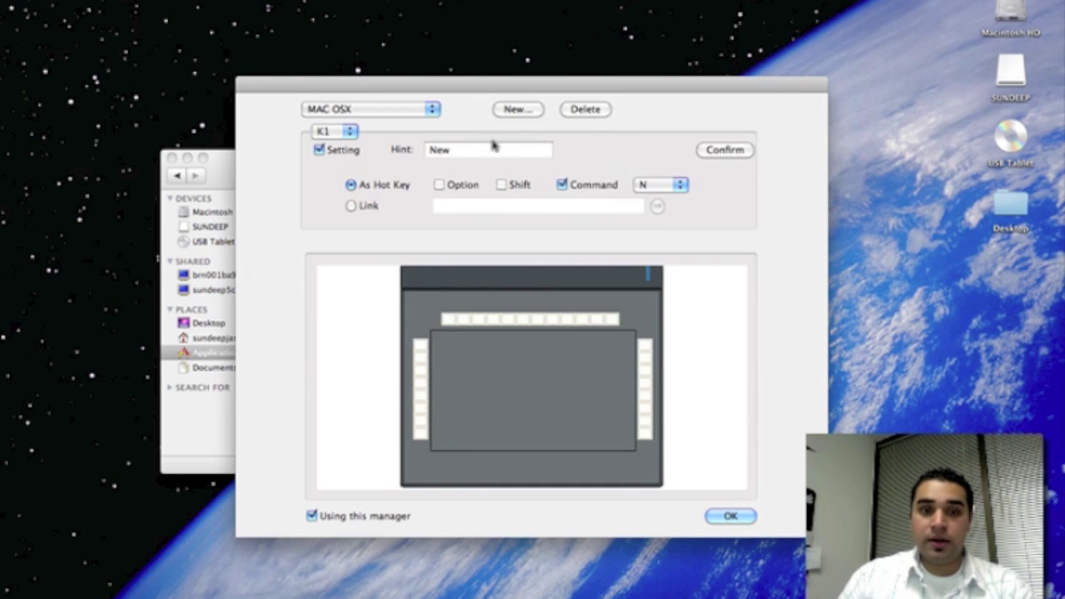
Select the Photoshop profile, enable the setting for macro key K1 and give it the hint Undo.
{"action": "left_click", "coordinate": [433, 109]}
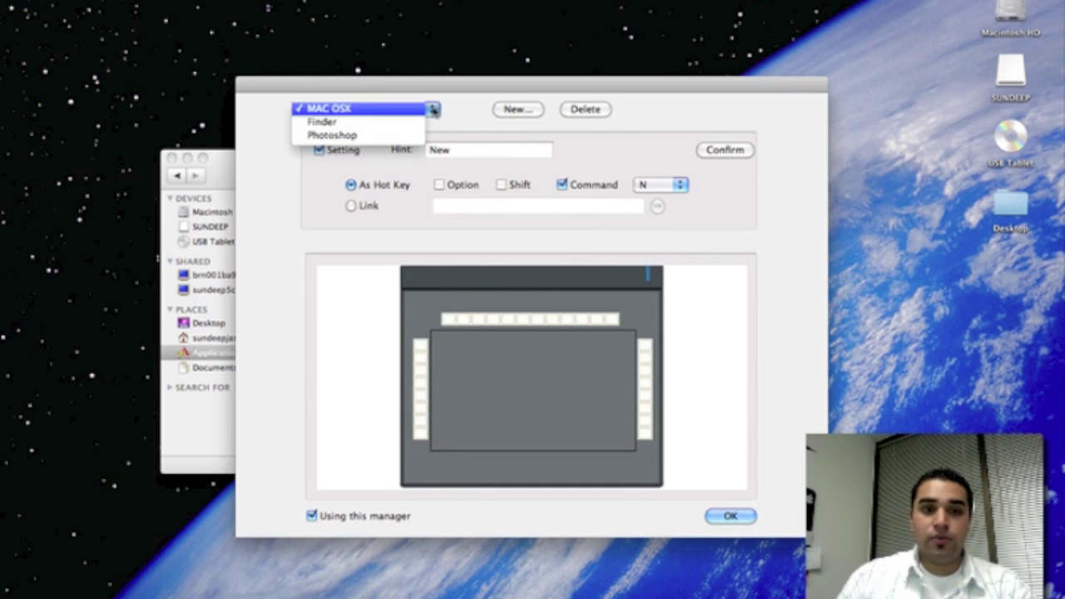
{"action": "left_click", "coordinate": [397, 136]}
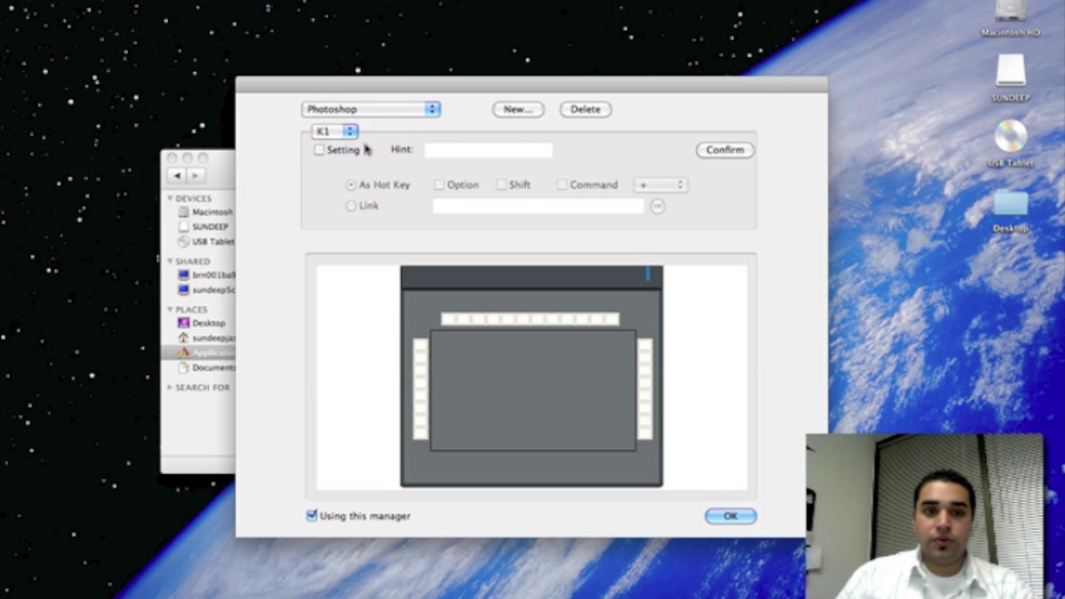
{"action": "left_click", "coordinate": [352, 133]}
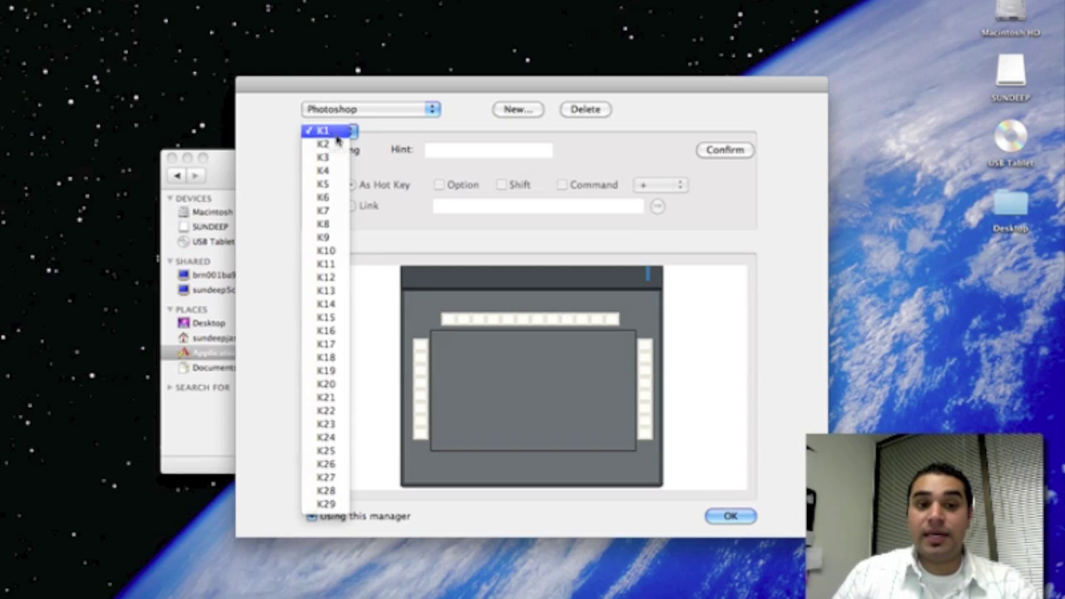
{"action": "left_click", "coordinate": [333, 134]}
{"action": "left_click", "coordinate": [321, 151]}
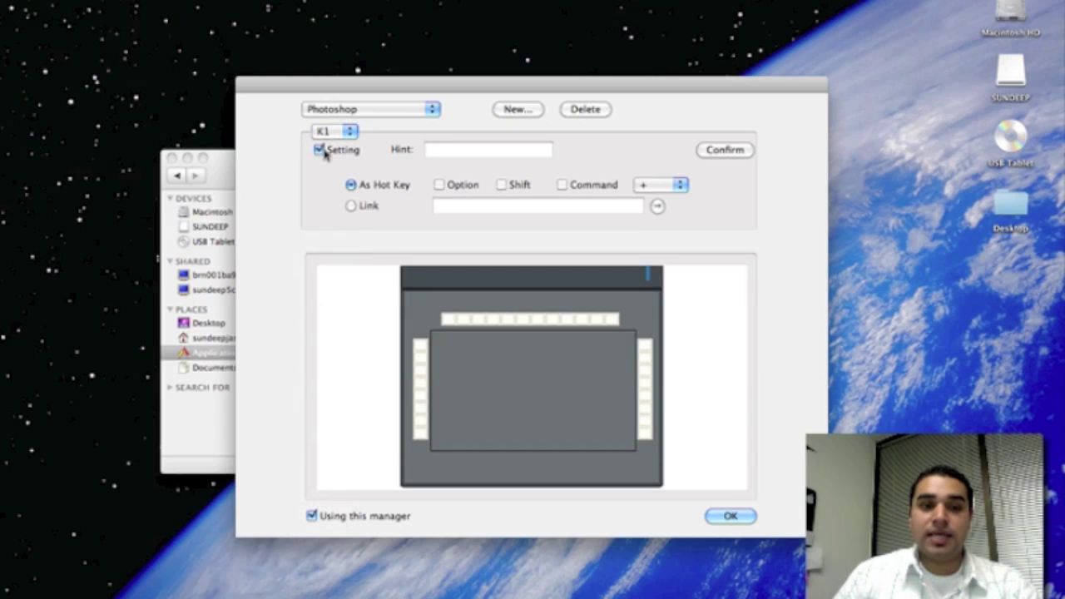
{"action": "left_click", "coordinate": [458, 150]}
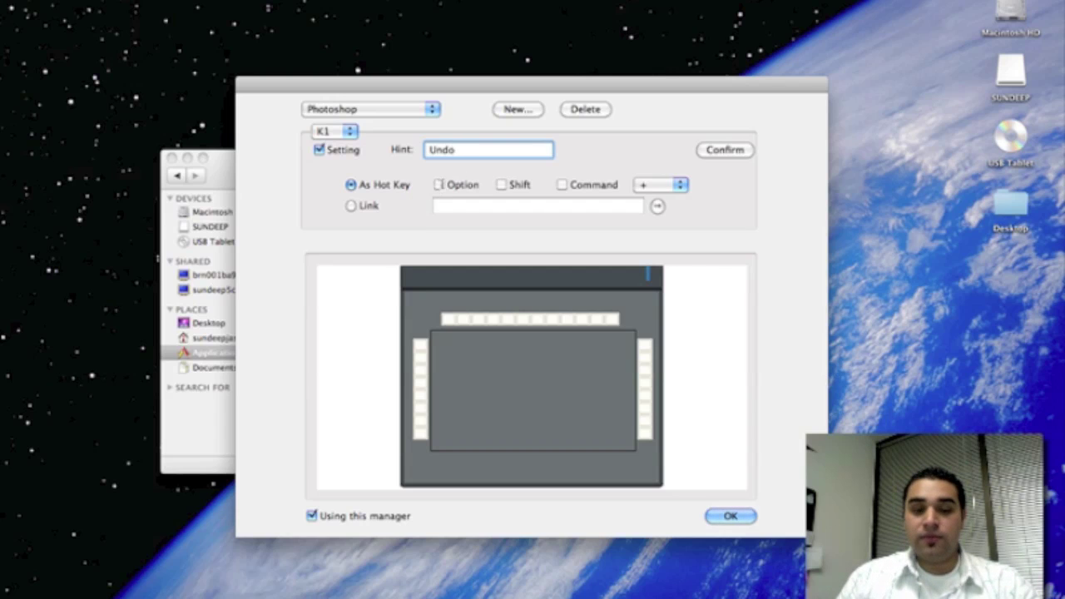
Assign the hot key Option + Command + Z to K1, confirm it and close the macro key manager.
{"action": "left_click_drag", "start_coordinate": [469, 86], "coordinate": [465, 78]}
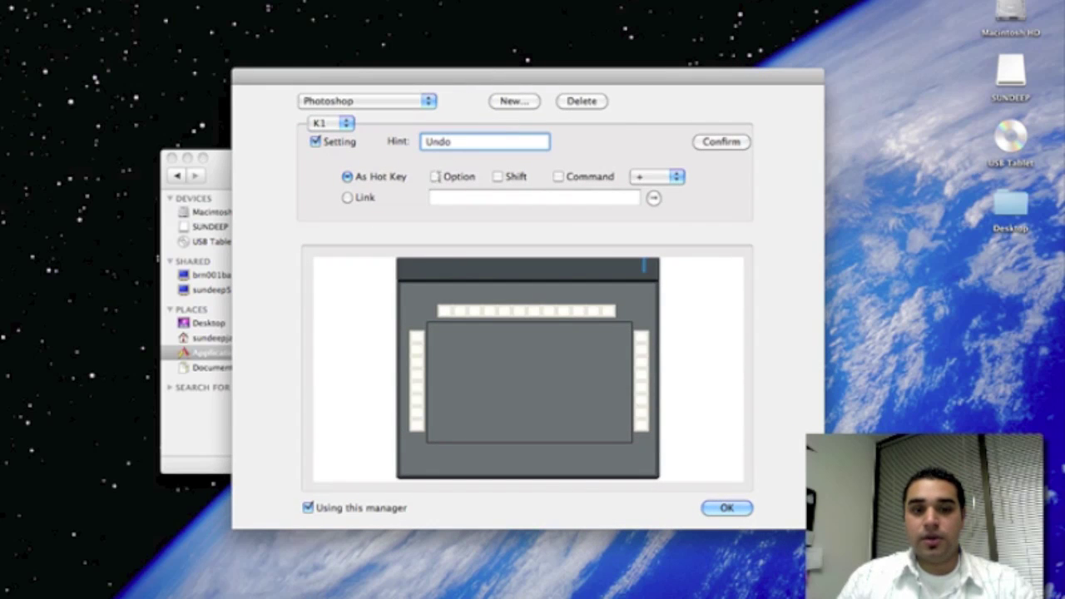
{"action": "left_click", "coordinate": [435, 176]}
{"action": "left_click", "coordinate": [558, 176]}
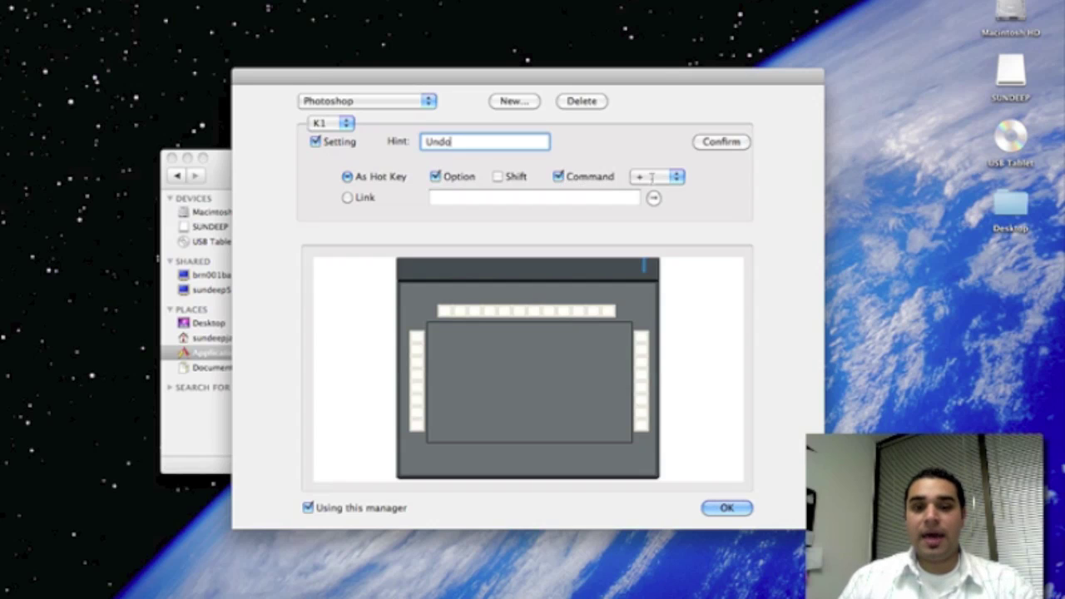
{"action": "left_click", "coordinate": [676, 177]}
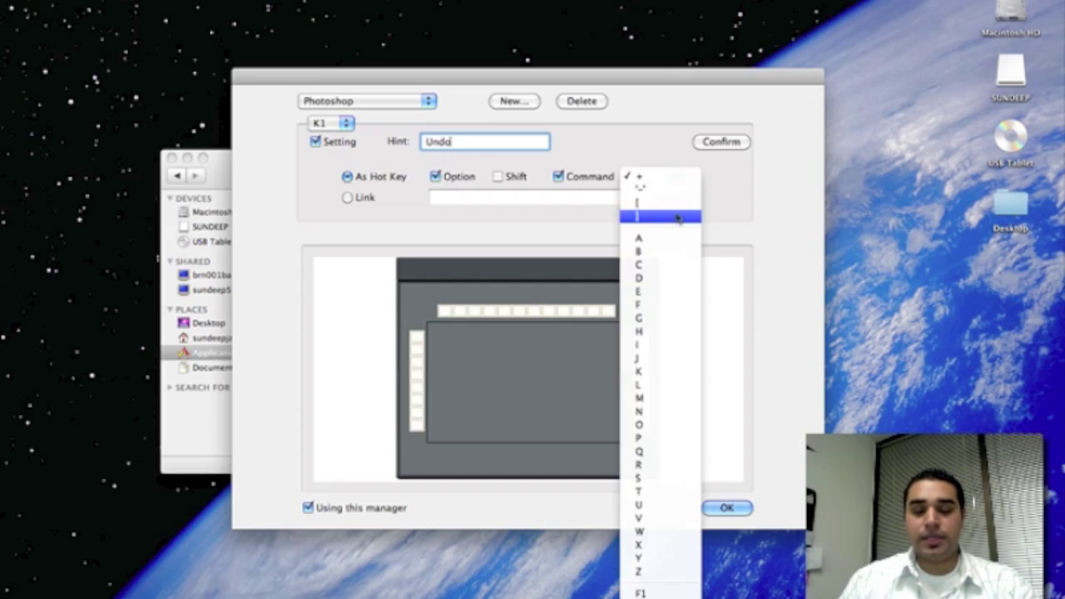
{"action": "left_click", "coordinate": [655, 571]}
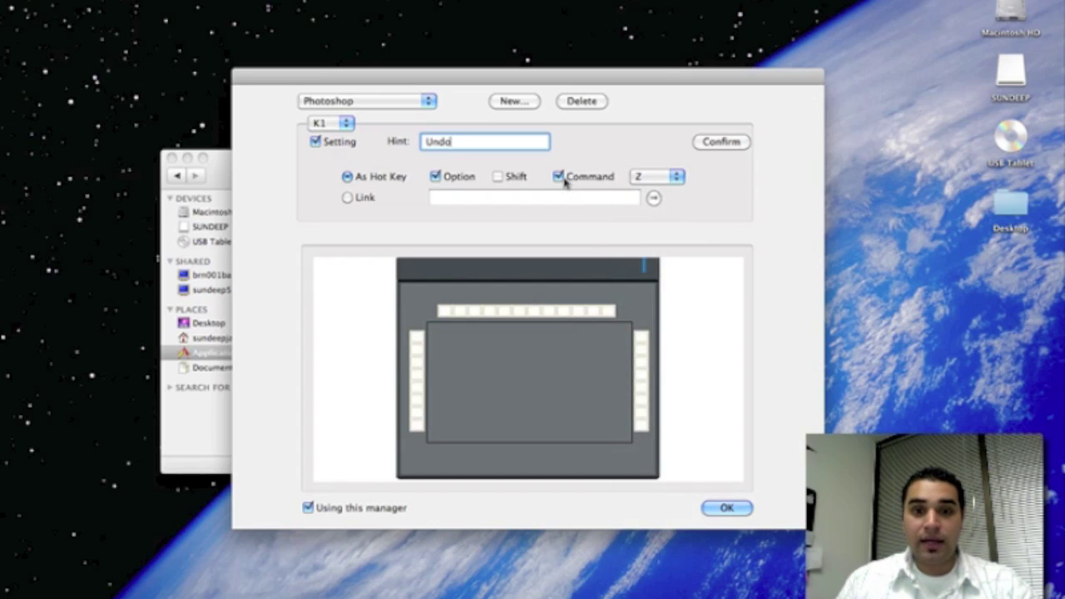
{"action": "left_click", "coordinate": [677, 178]}
{"action": "left_click", "coordinate": [677, 176]}
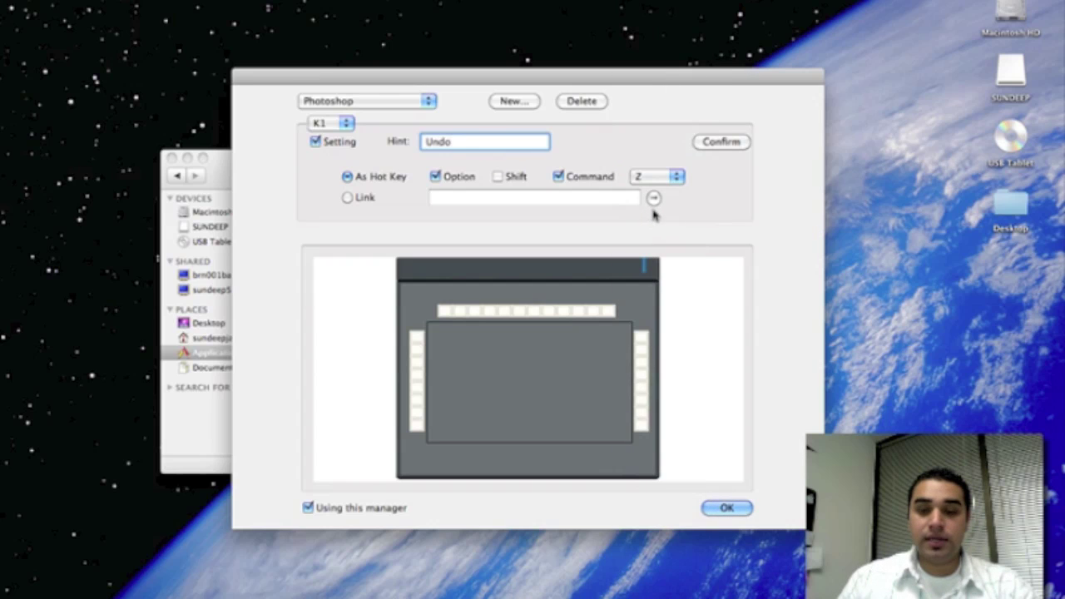
{"action": "left_click", "coordinate": [712, 140]}
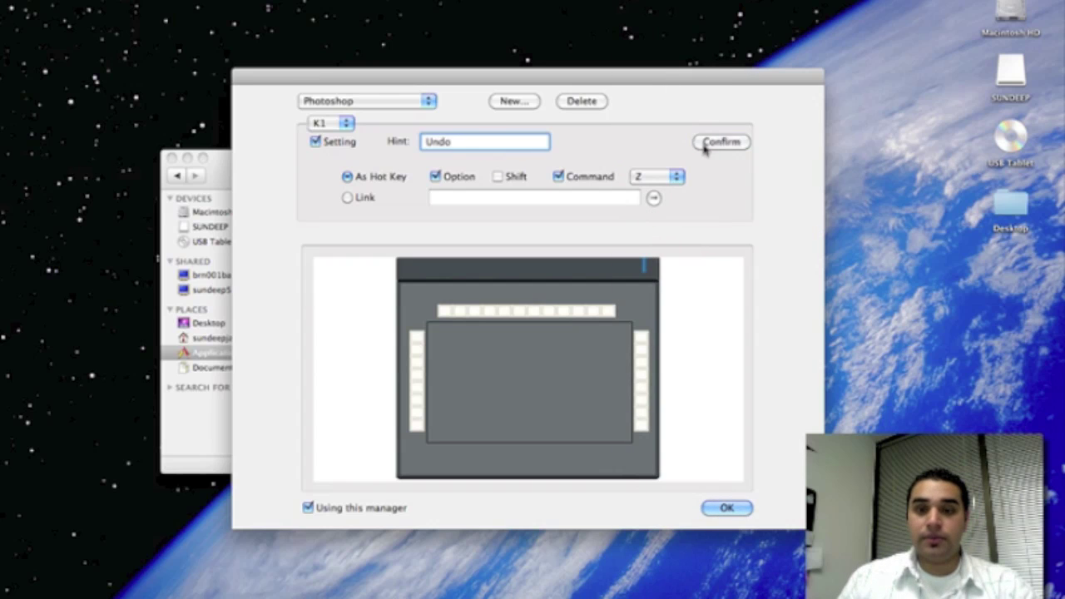
{"action": "left_click", "coordinate": [722, 143]}
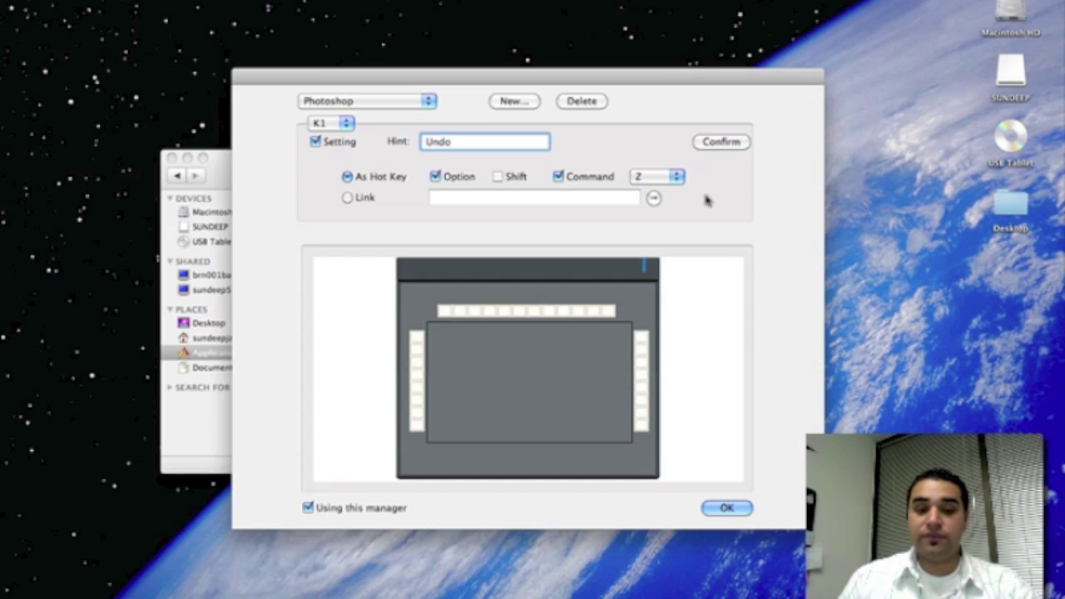
{"action": "left_click", "coordinate": [724, 509]}
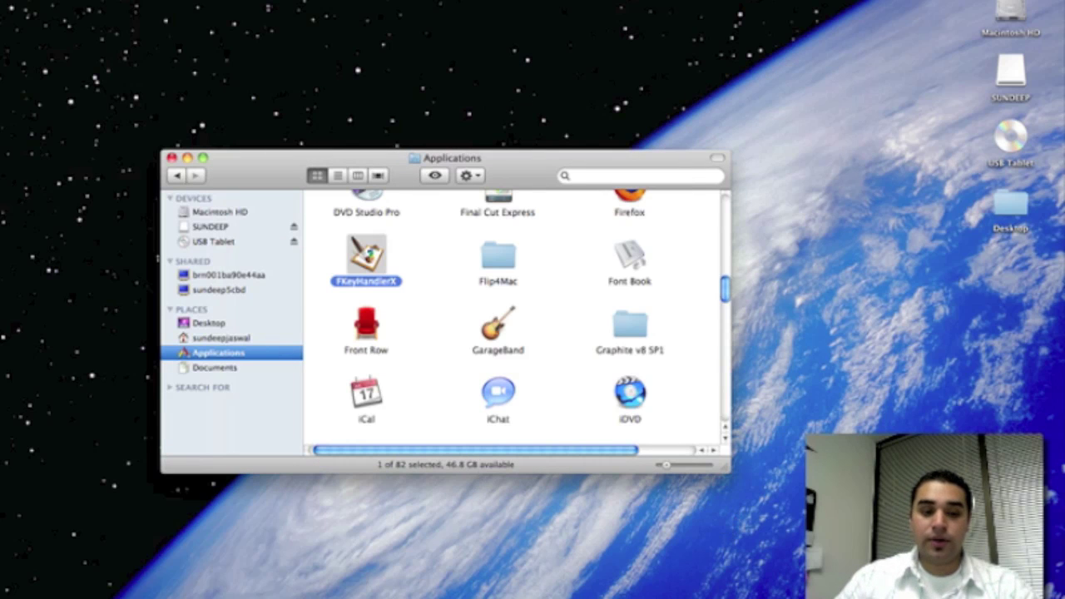
Switch to Photoshop and handwrite "VisTablet" in white brush strokes across the upper part of the black canvas.
{"action": "left_click", "coordinate": [171, 586]}
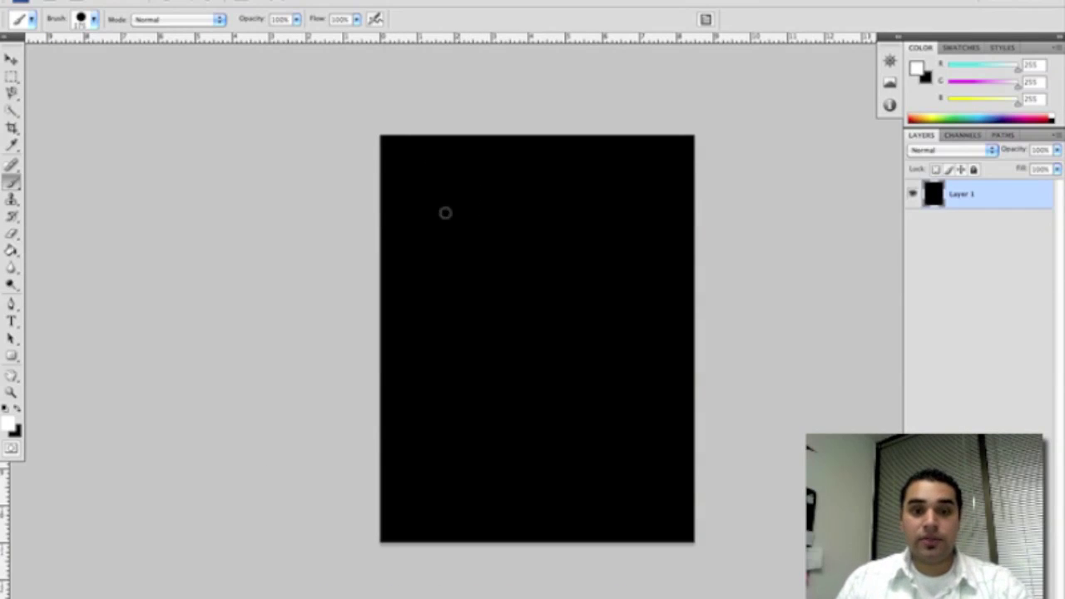
{"action": "left_click_drag", "start_coordinate": [394, 208], "coordinate": [434, 287]}
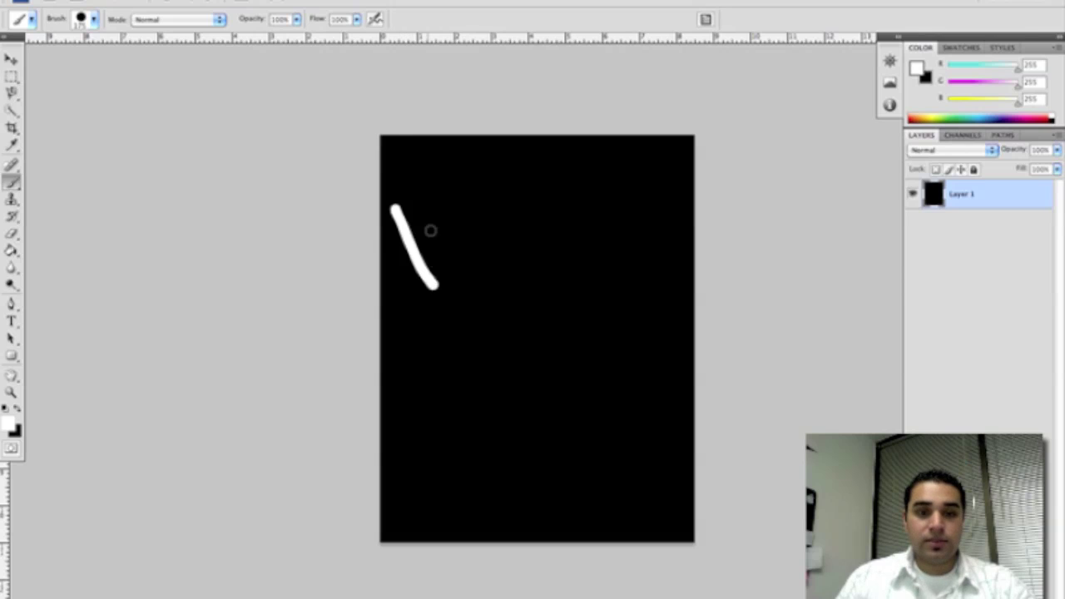
{"action": "left_click_drag", "start_coordinate": [426, 193], "coordinate": [436, 289]}
{"action": "left_click_drag", "start_coordinate": [457, 248], "coordinate": [466, 275]}
{"action": "left_click", "coordinate": [456, 231]}
{"action": "left_click_drag", "start_coordinate": [509, 226], "coordinate": [476, 279]}
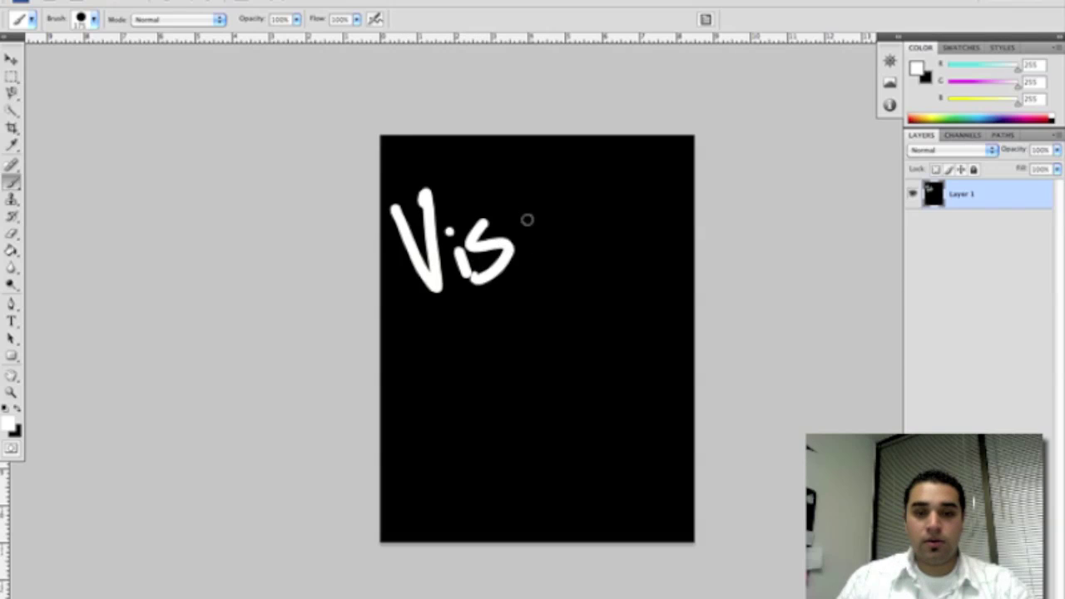
{"action": "left_click_drag", "start_coordinate": [524, 210], "coordinate": [539, 268]}
{"action": "left_click_drag", "start_coordinate": [542, 166], "coordinate": [476, 278]}
{"action": "left_click_drag", "start_coordinate": [559, 223], "coordinate": [569, 246]}
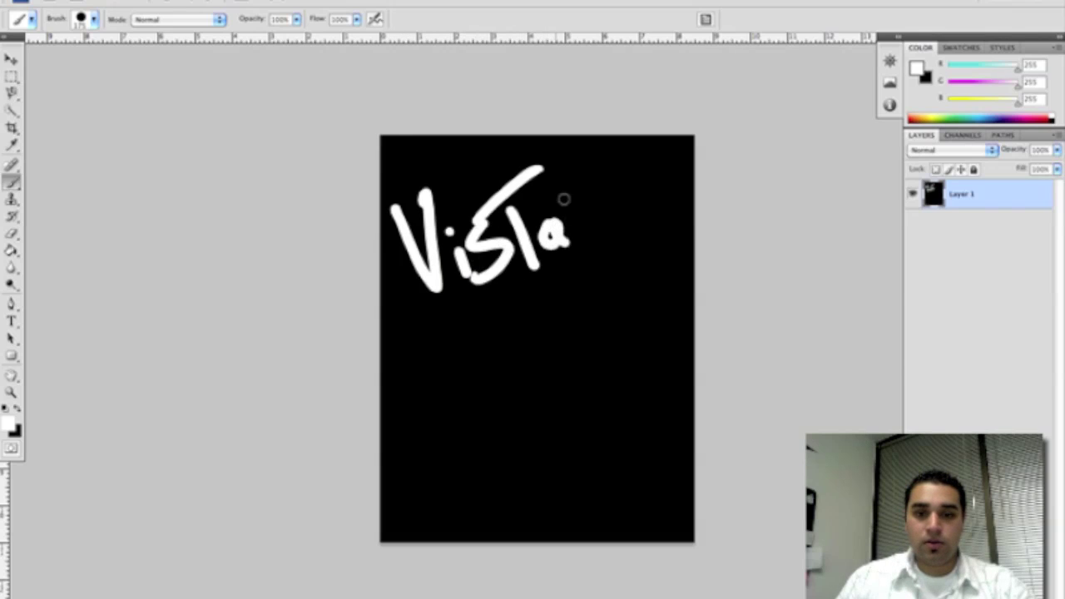
{"action": "mouse_move", "coordinate": [582, 189]}
{"action": "left_mouse_down"}
{"action": "mouse_move", "coordinate": [592, 241]}
{"action": "mouse_move", "coordinate": [636, 229]}
{"action": "left_mouse_up"}
{"action": "mouse_move", "coordinate": [642, 176]}
{"action": "left_mouse_down"}
{"action": "mouse_move", "coordinate": [637, 223]}
{"action": "mouse_move", "coordinate": [665, 183]}
{"action": "left_mouse_up"}
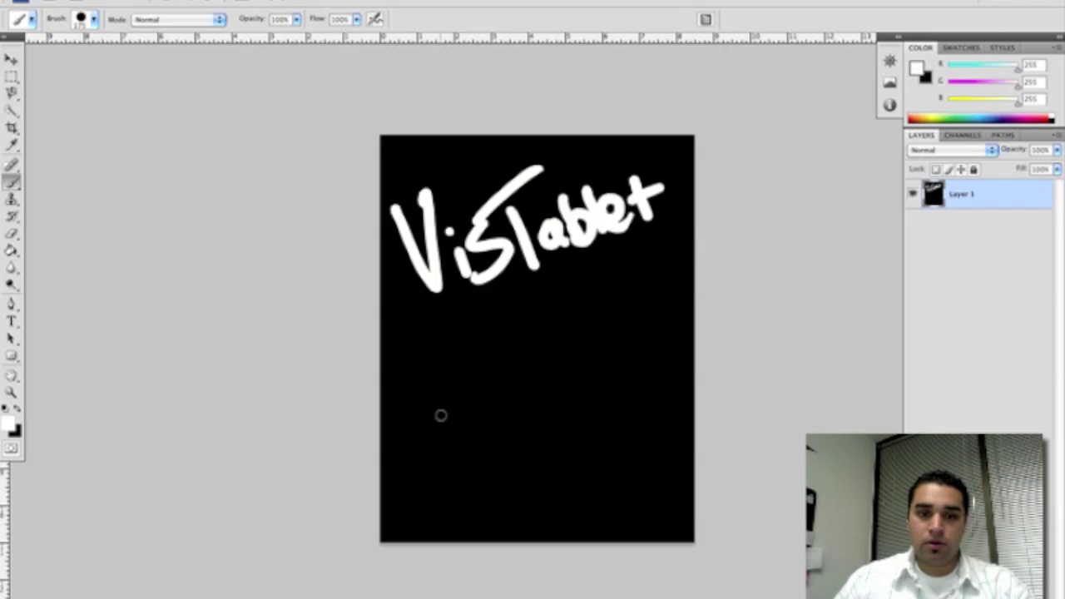
Handwrite "Rocks!" in white brush strokes below the word VisTablet, slanting upward across the canvas.
{"action": "left_click_drag", "start_coordinate": [433, 370], "coordinate": [464, 463]}
{"action": "mouse_move", "coordinate": [403, 378]}
{"action": "left_mouse_down"}
{"action": "mouse_move", "coordinate": [509, 401]}
{"action": "mouse_move", "coordinate": [569, 347]}
{"action": "mouse_move", "coordinate": [573, 381]}
{"action": "left_mouse_up"}
{"action": "left_click_drag", "start_coordinate": [598, 315], "coordinate": [589, 366]}
{"action": "left_click_drag", "start_coordinate": [616, 324], "coordinate": [620, 348]}
{"action": "left_click_drag", "start_coordinate": [640, 279], "coordinate": [624, 346]}
{"action": "left_click", "coordinate": [675, 303]}
{"action": "mouse_move", "coordinate": [662, 250]}
{"action": "left_mouse_down"}
{"action": "mouse_move", "coordinate": [665, 291]}
{"action": "mouse_move", "coordinate": [681, 314]}
{"action": "left_mouse_up"}
{"action": "left_click", "coordinate": [686, 332]}
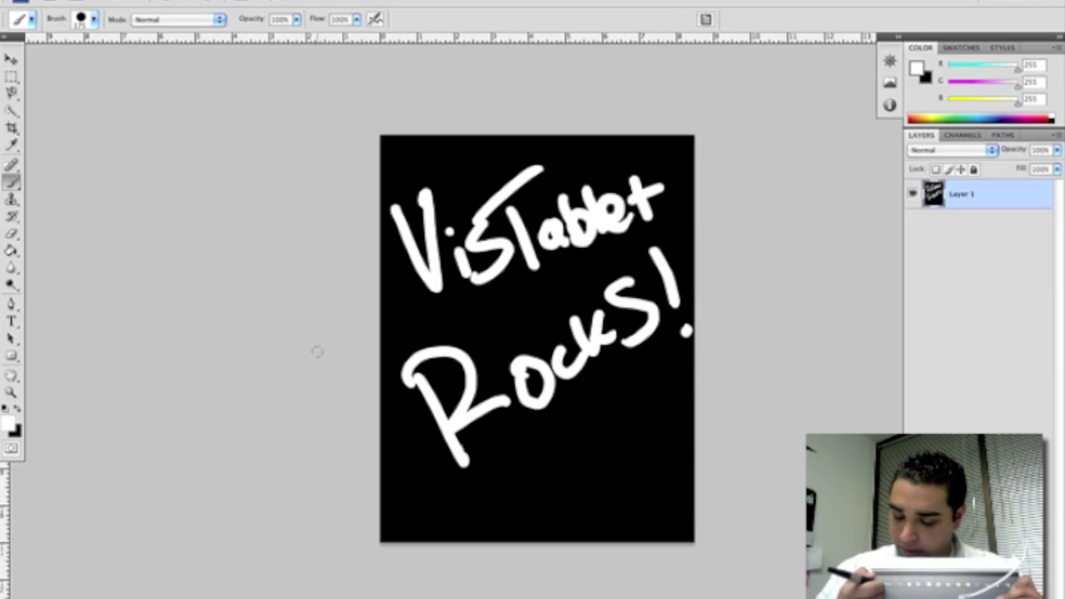
Step backward through the history to undo every handwritten brush stroke on the black canvas.
{"action": "key", "text": "ctrl+alt+z"}
{"action": "key", "text": "ctrl+alt+z"}
{"action": "key", "text": "ctrl+alt+z"}
{"action": "key", "text": "ctrl+alt+z"}
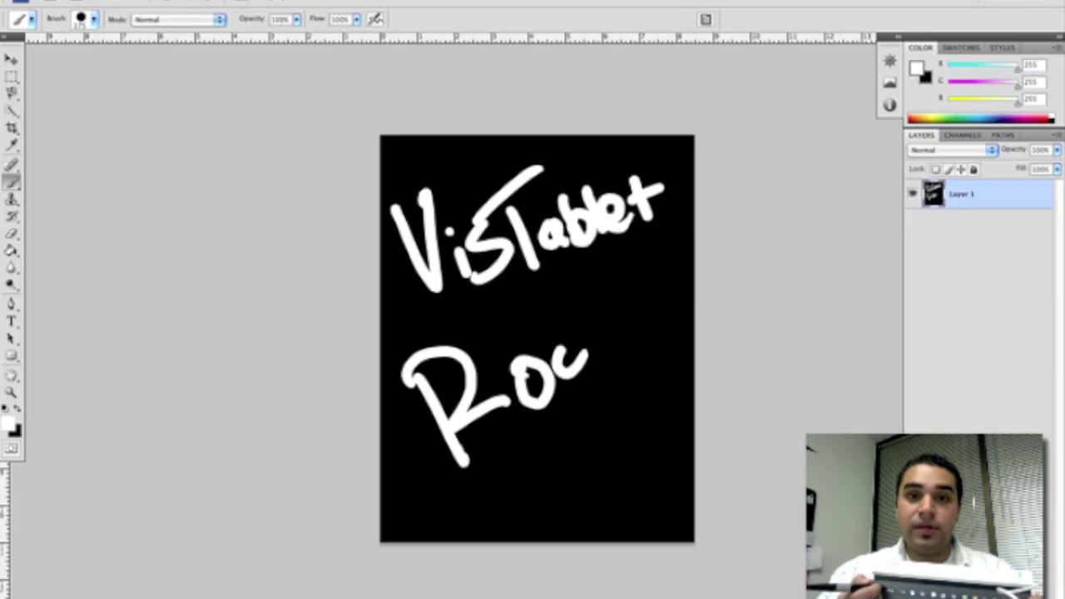
{"action": "key", "text": "ctrl+alt+z"}
{"action": "key", "text": "ctrl+alt+z"}
{"action": "key", "text": "ctrl+alt+z"}
{"action": "key", "text": "ctrl+alt+z"}
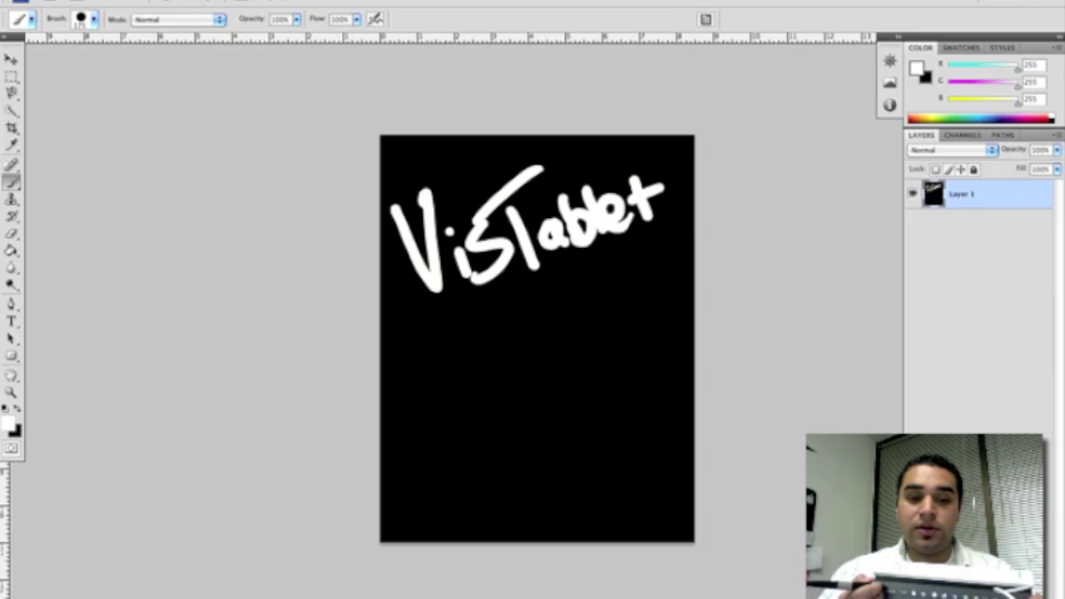
{"action": "key", "text": "ctrl+alt+z"}
{"action": "key", "text": "ctrl+alt+z"}
{"action": "key", "text": "ctrl+alt+z"}
{"action": "key", "text": "ctrl+alt+z"}
{"action": "key", "text": "ctrl+alt+z"}
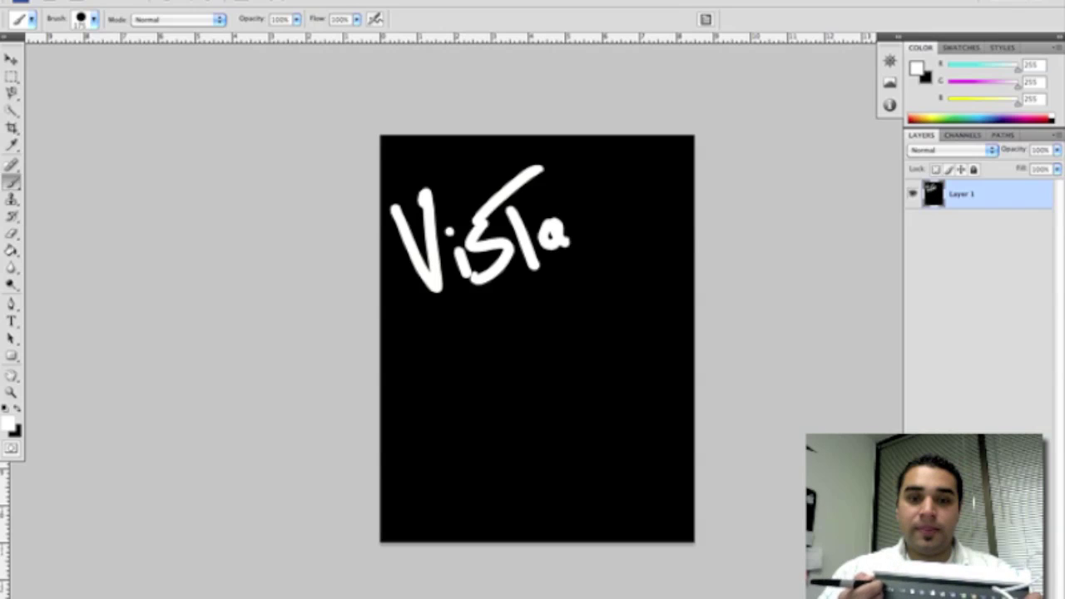
{"action": "key", "text": "ctrl+alt+z"}
{"action": "key", "text": "ctrl+alt+z"}
{"action": "key", "text": "ctrl+alt+z"}
{"action": "key", "text": "ctrl+alt+z"}
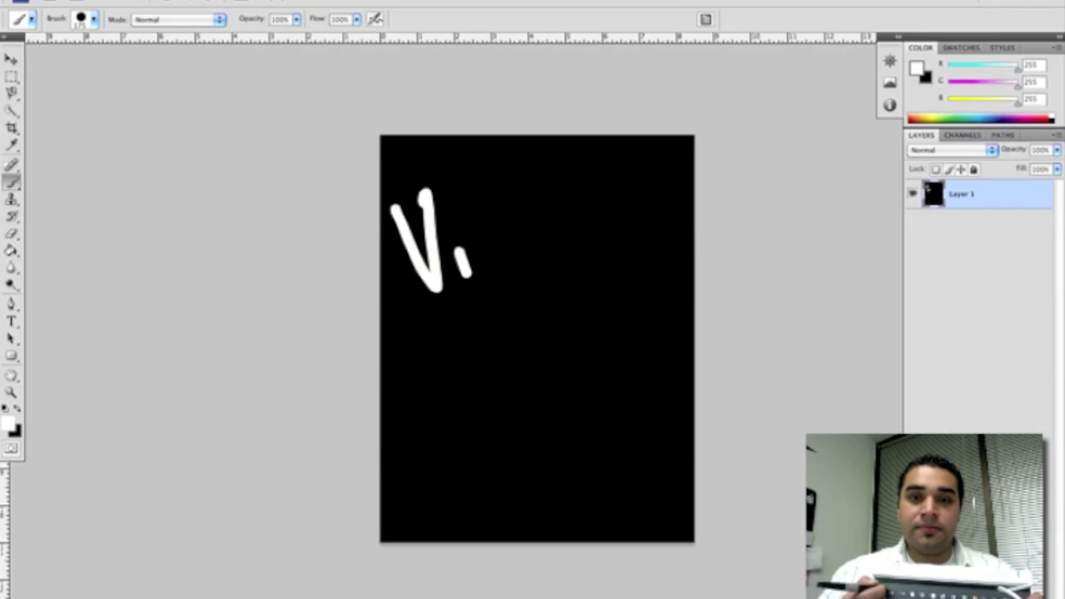
{"action": "key", "text": "ctrl+alt+z"}
{"action": "key", "text": "ctrl+alt+z"}
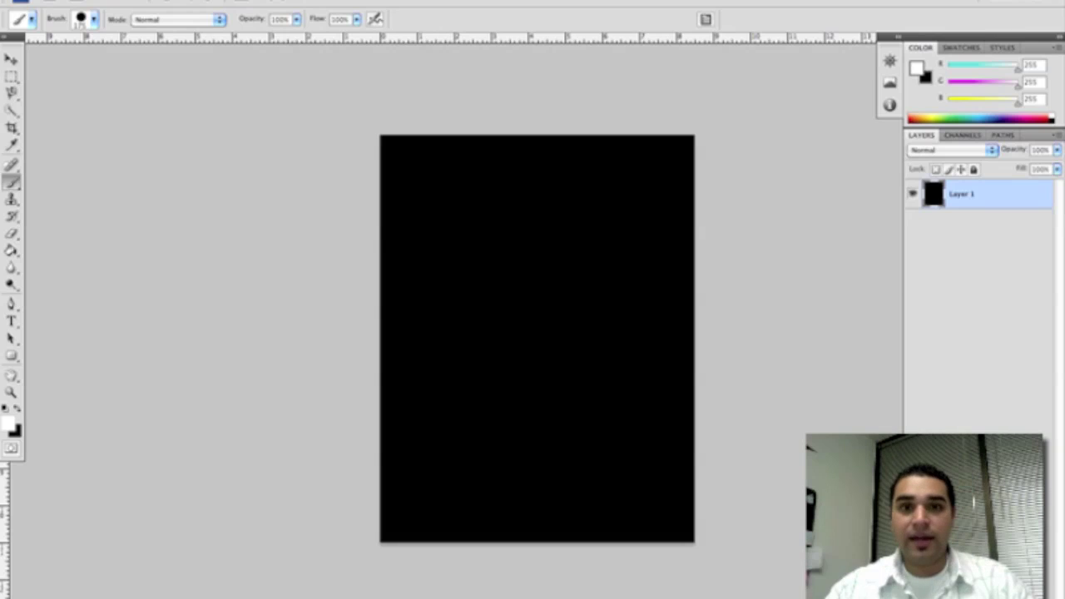